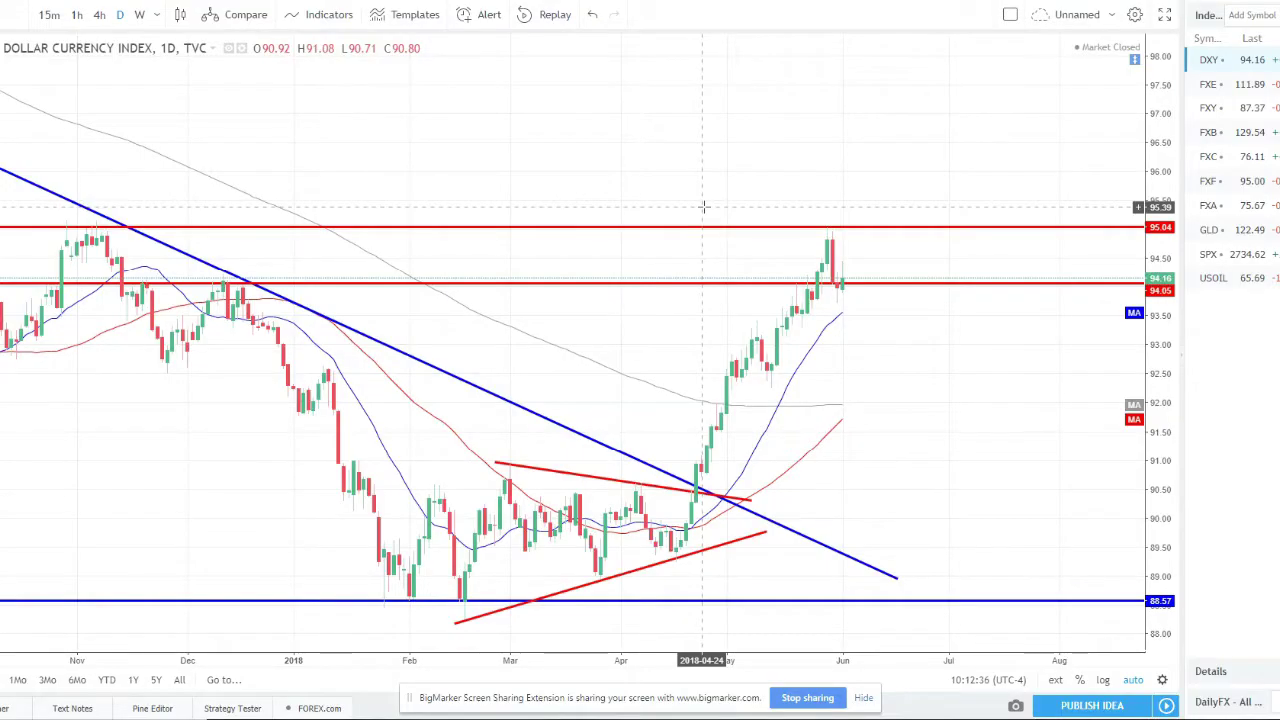
- Zoom the daily Dollar Index chart and select the 95.04 resistance line
scroll(762, 252, down, 2)
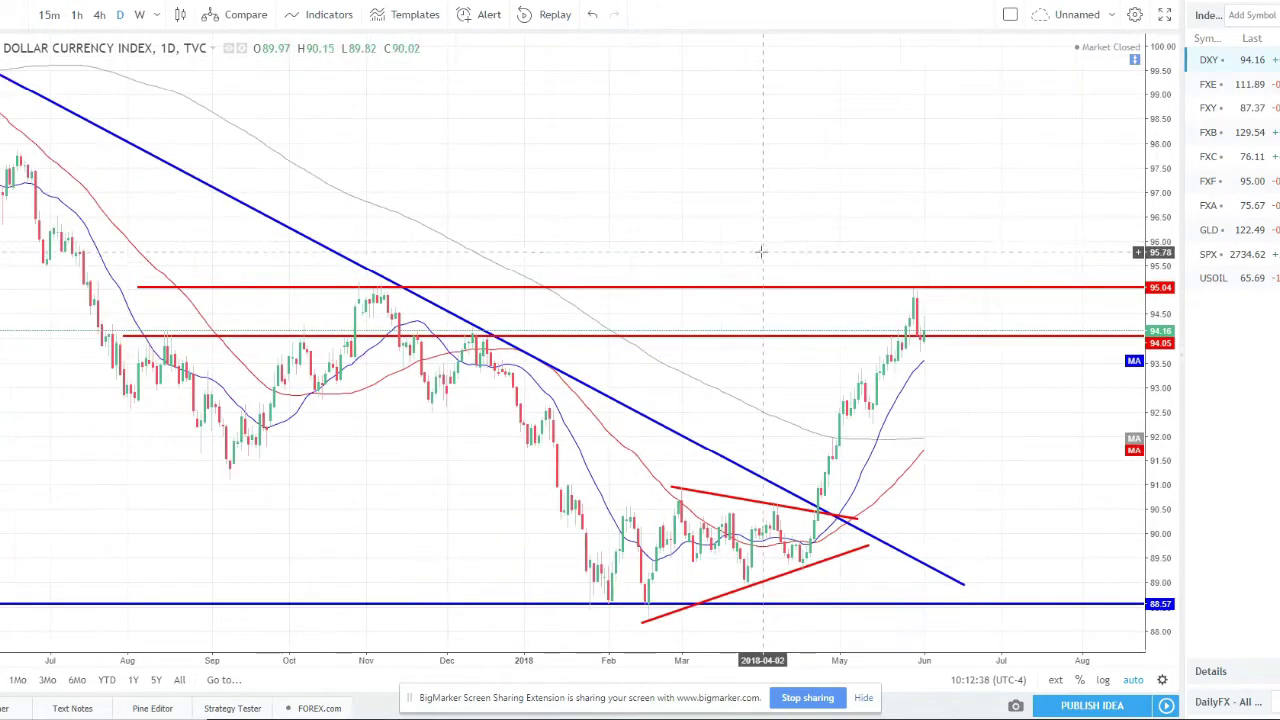
scroll(762, 252, down, 1)
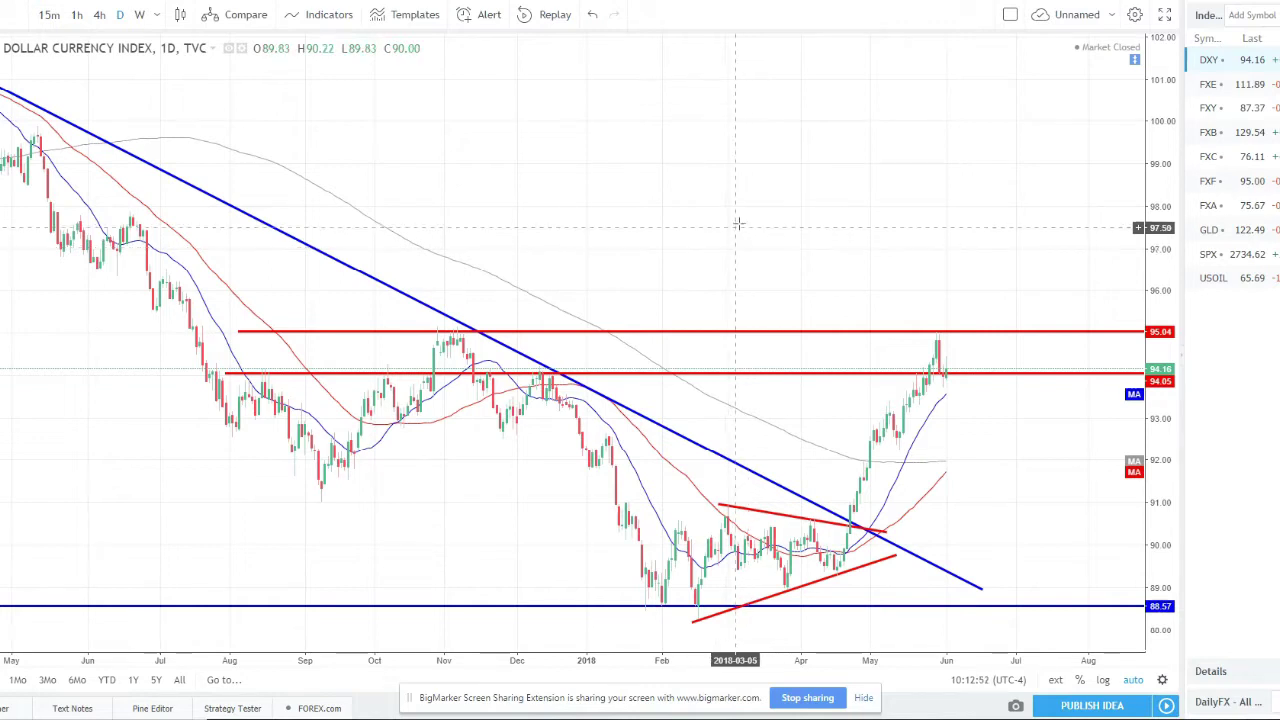
scroll(754, 210, down, 2)
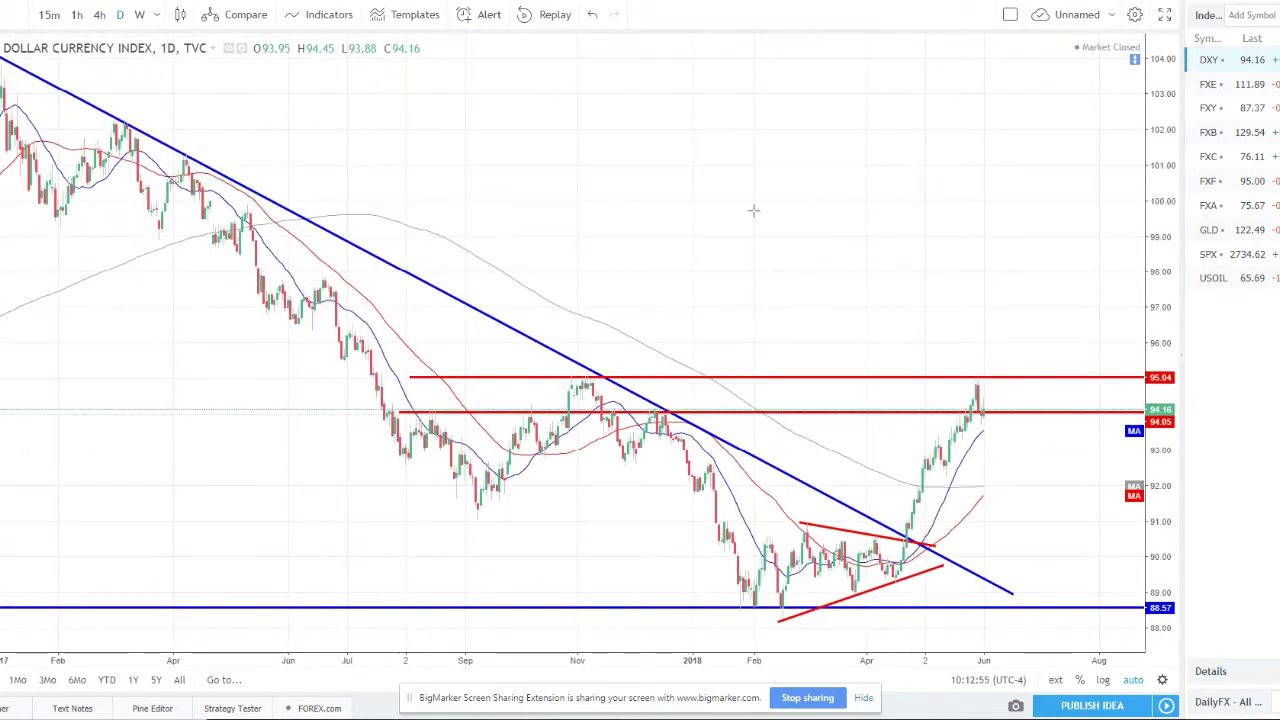
scroll(756, 204, up, 2)
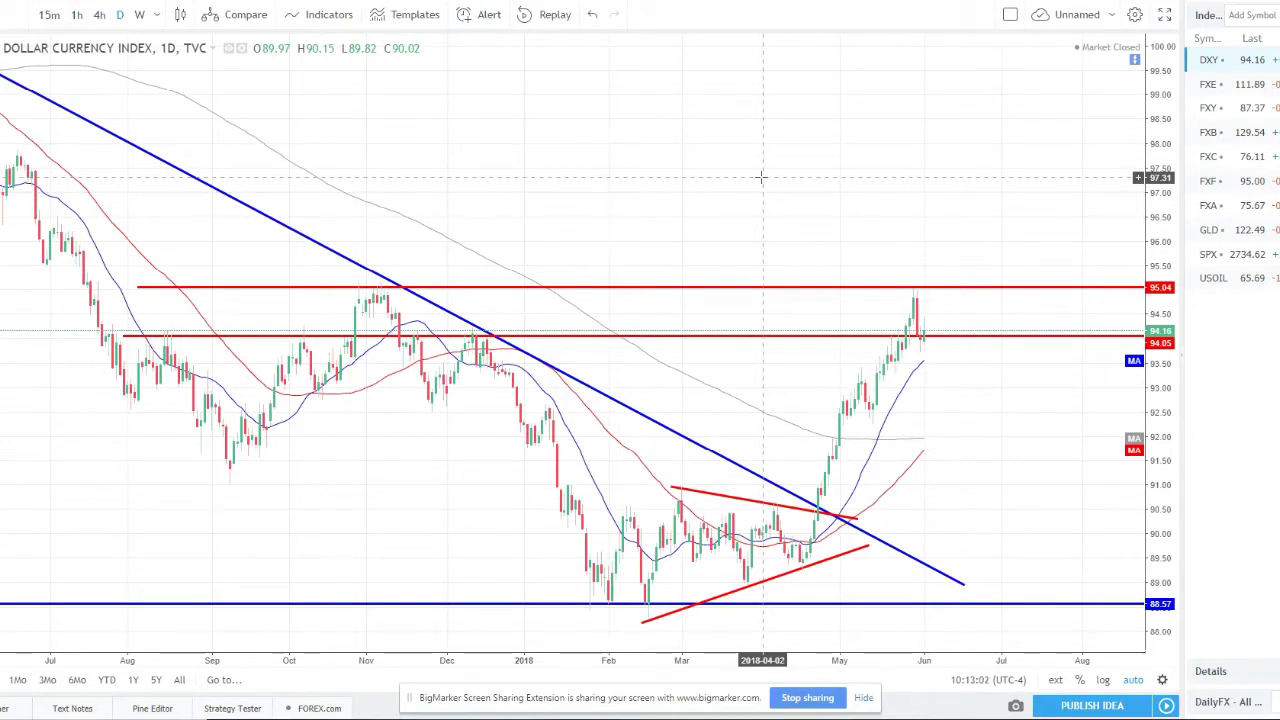
scroll(712, 263, down, 1)
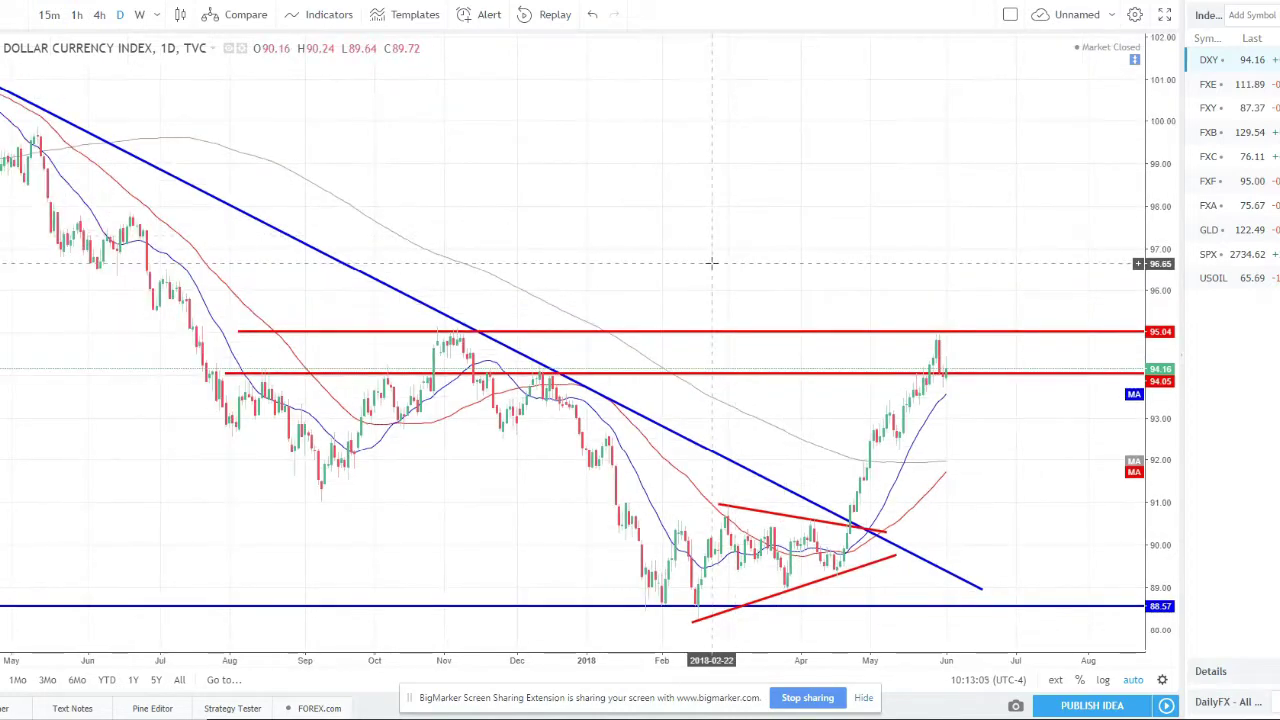
scroll(703, 250, down, 1)
scroll(701, 245, up, 1)
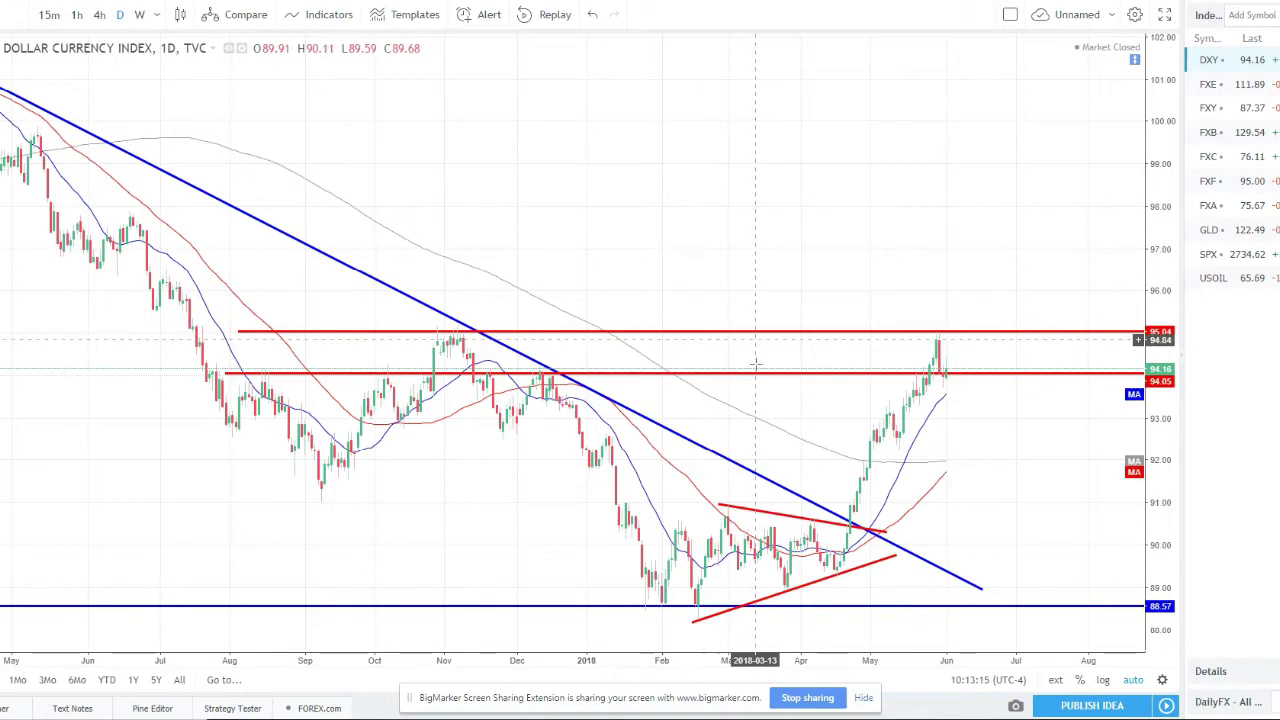
scroll(937, 417, down, 2)
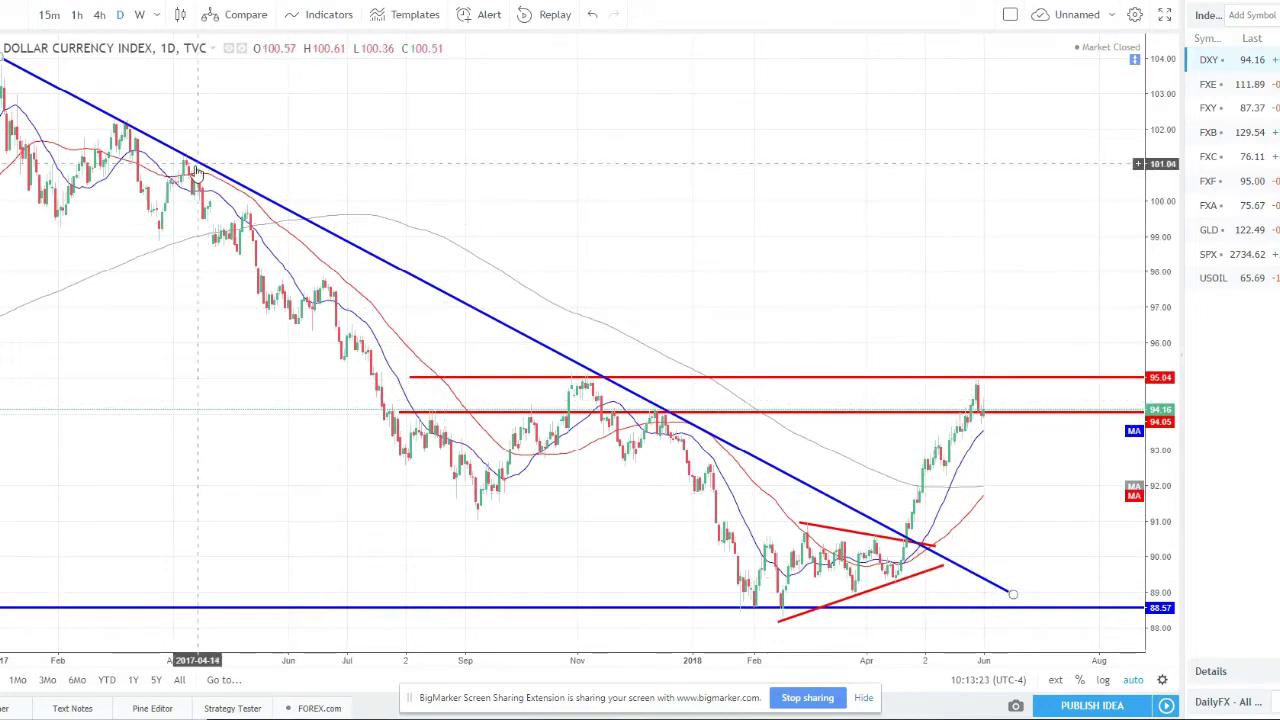
click(456, 380)
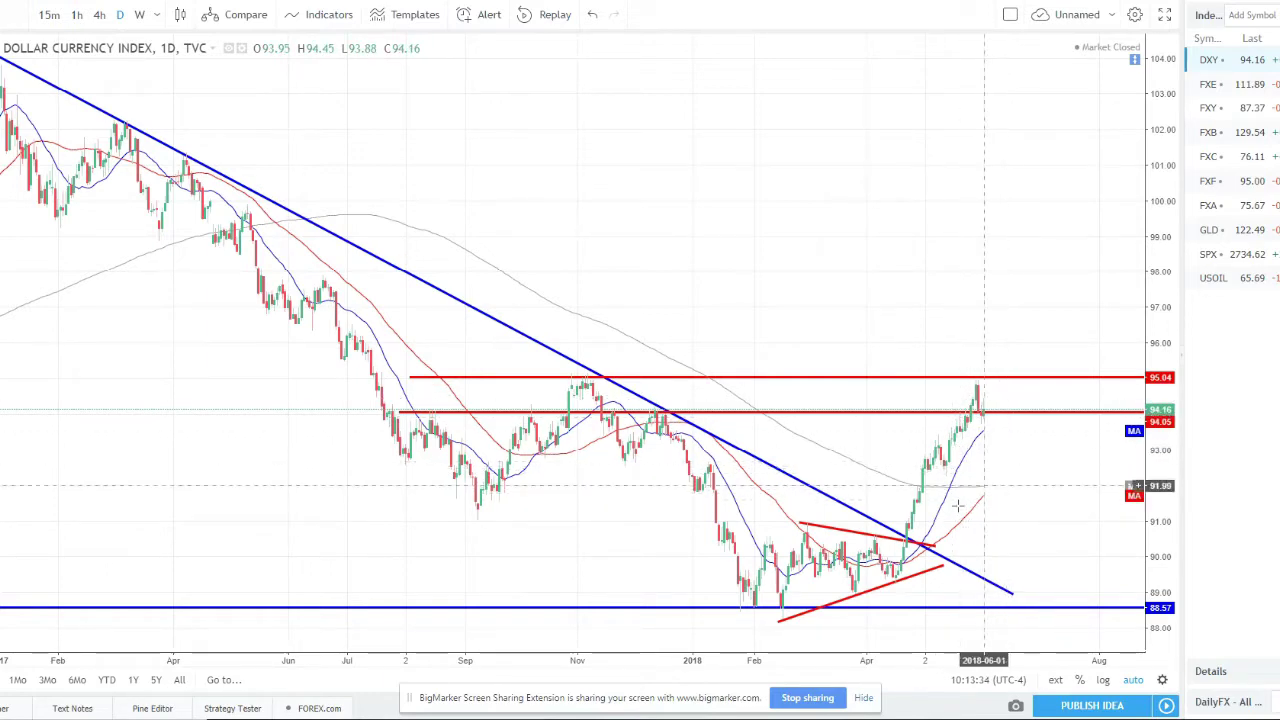
- Zoom in and out on the daily Dollar Index around the 95.04 level
scroll(900, 440, up, 3)
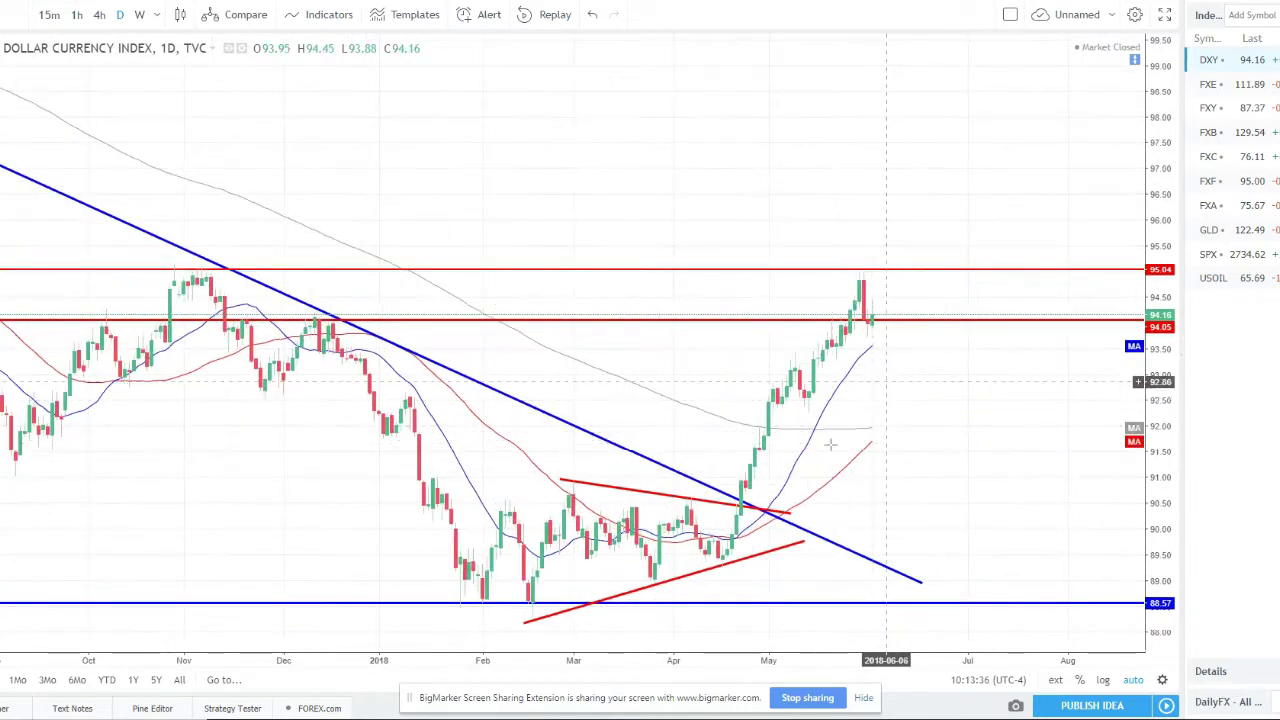
scroll(876, 407, down, 4)
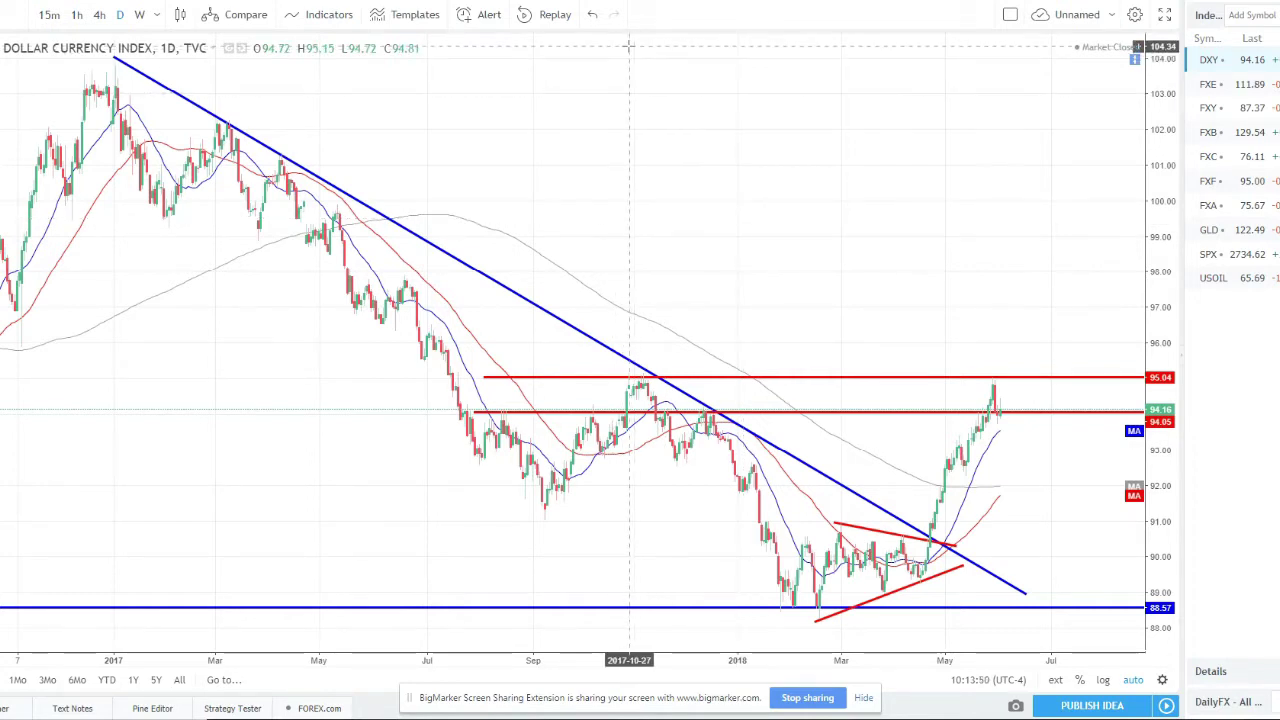
scroll(667, 108, up, 4)
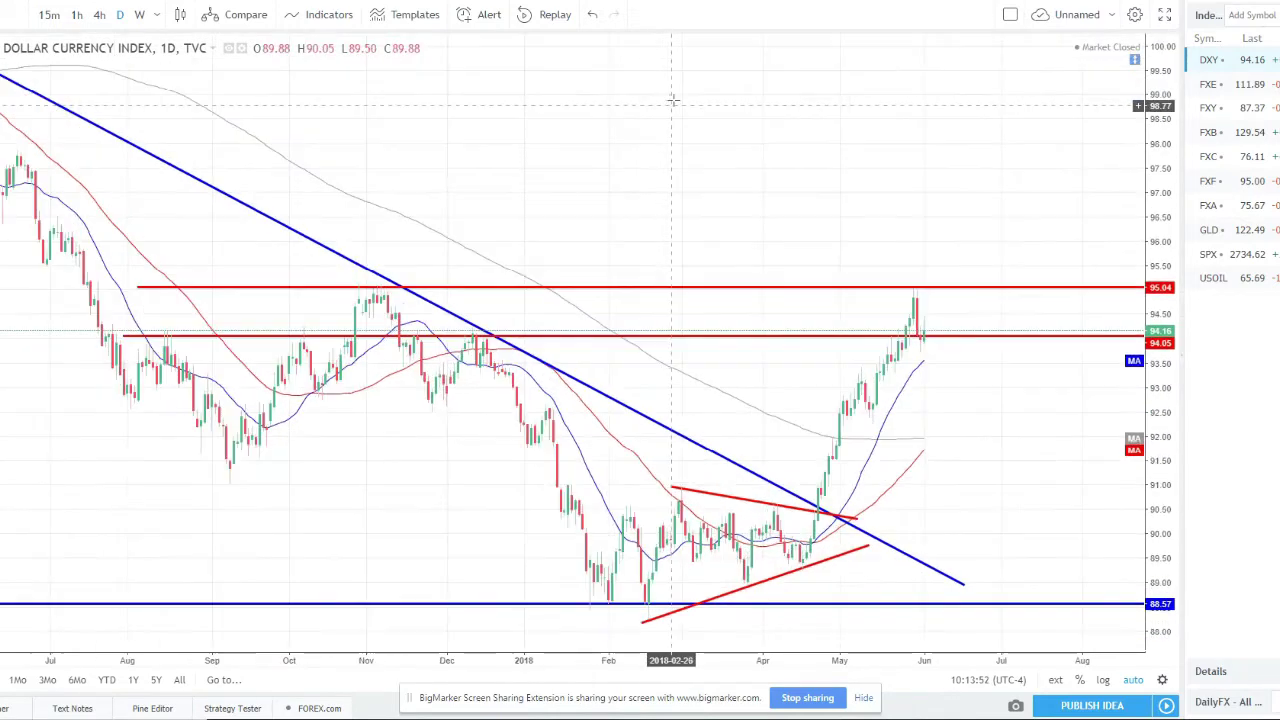
scroll(663, 114, down, 3)
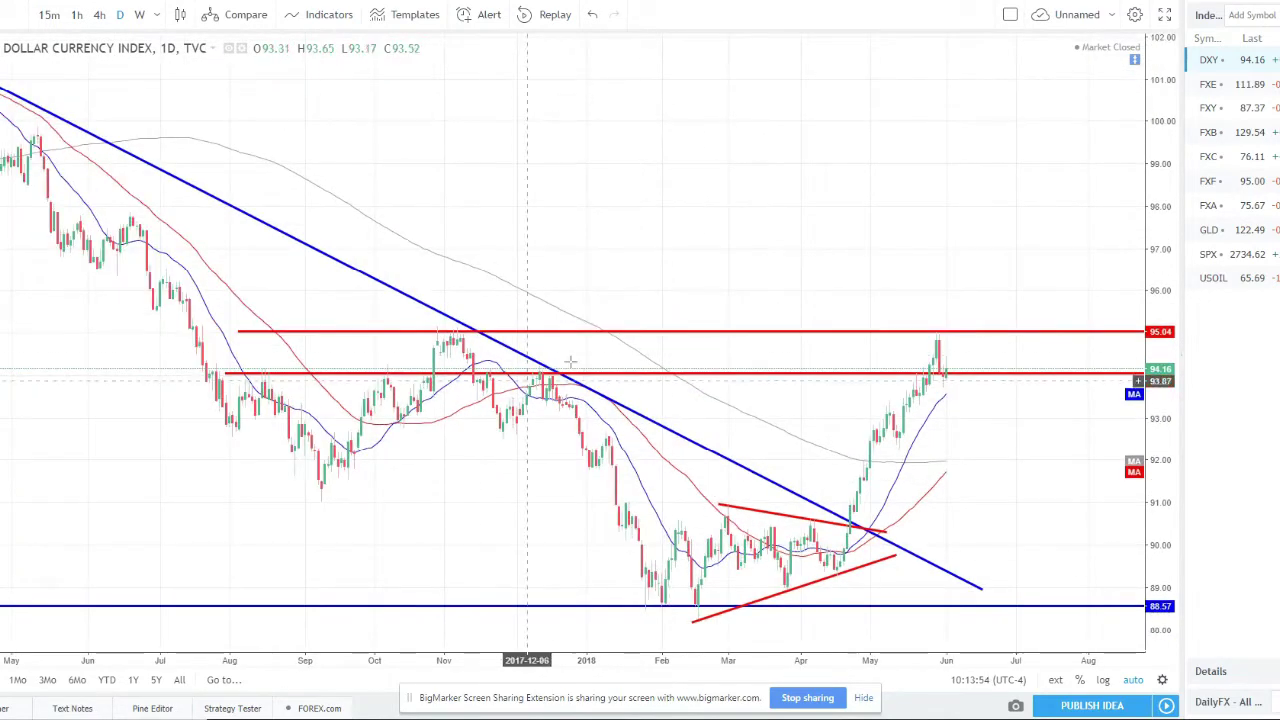
scroll(880, 345, up, 2)
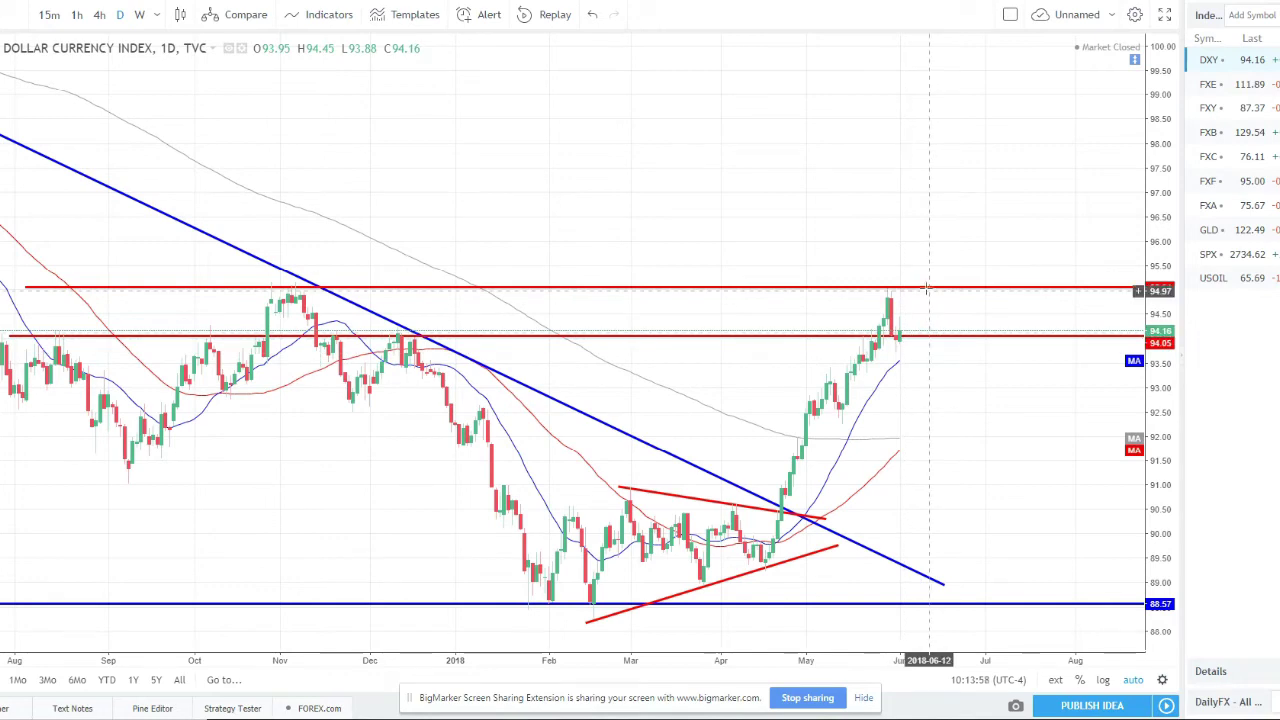
scroll(929, 290, down, 3)
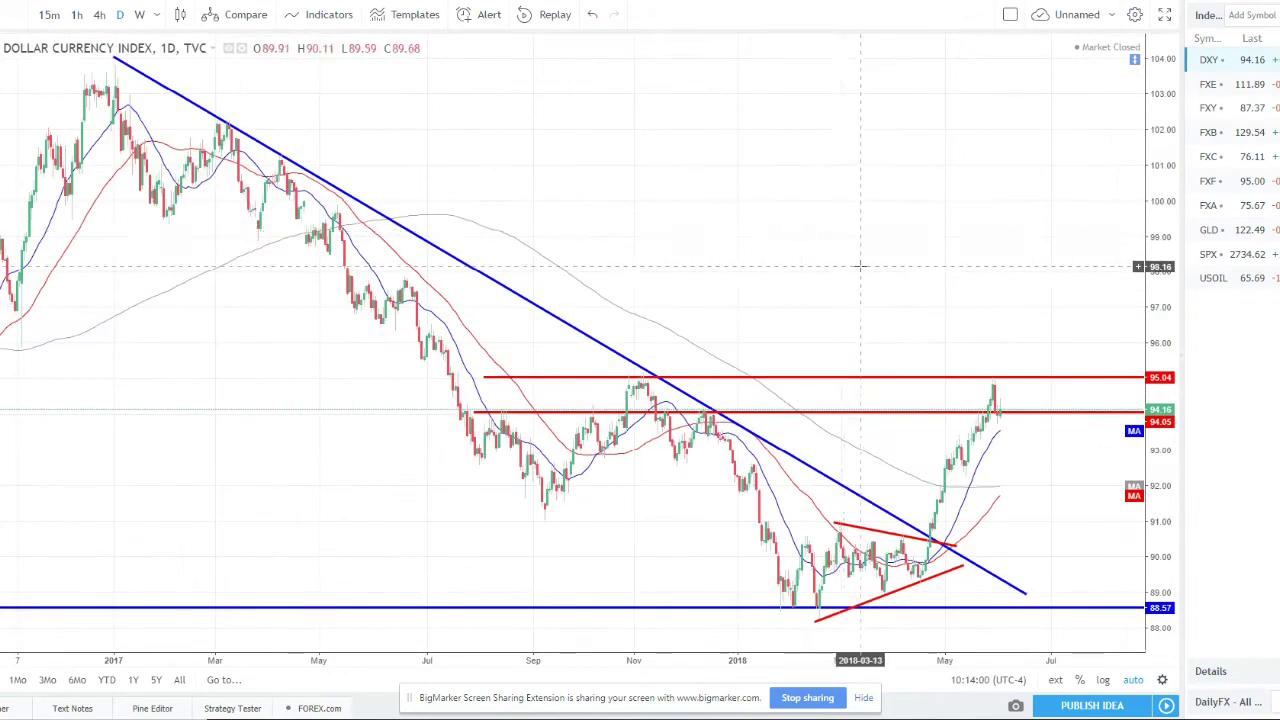
scroll(860, 266, up, 2)
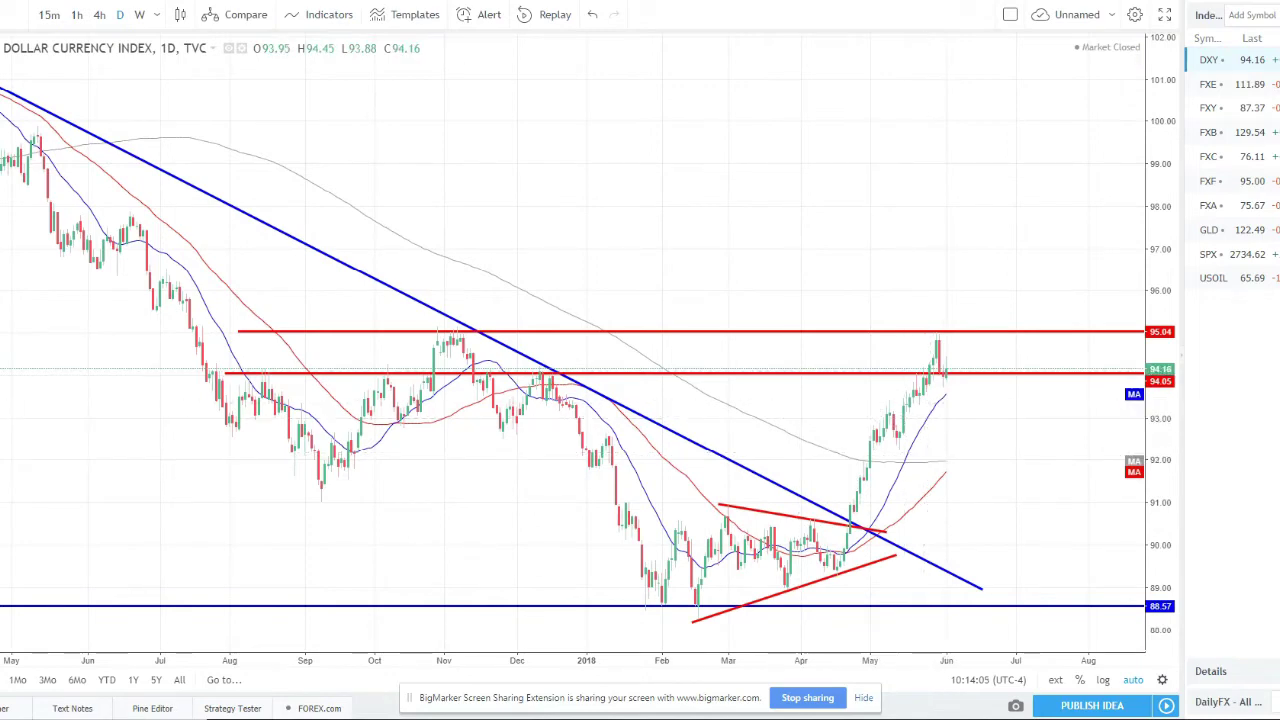
- Show the Dollar Index on weekly candles, zoom out, then return to daily
click(140, 16)
scroll(493, 207, up, 3)
scroll(493, 207, up, 1)
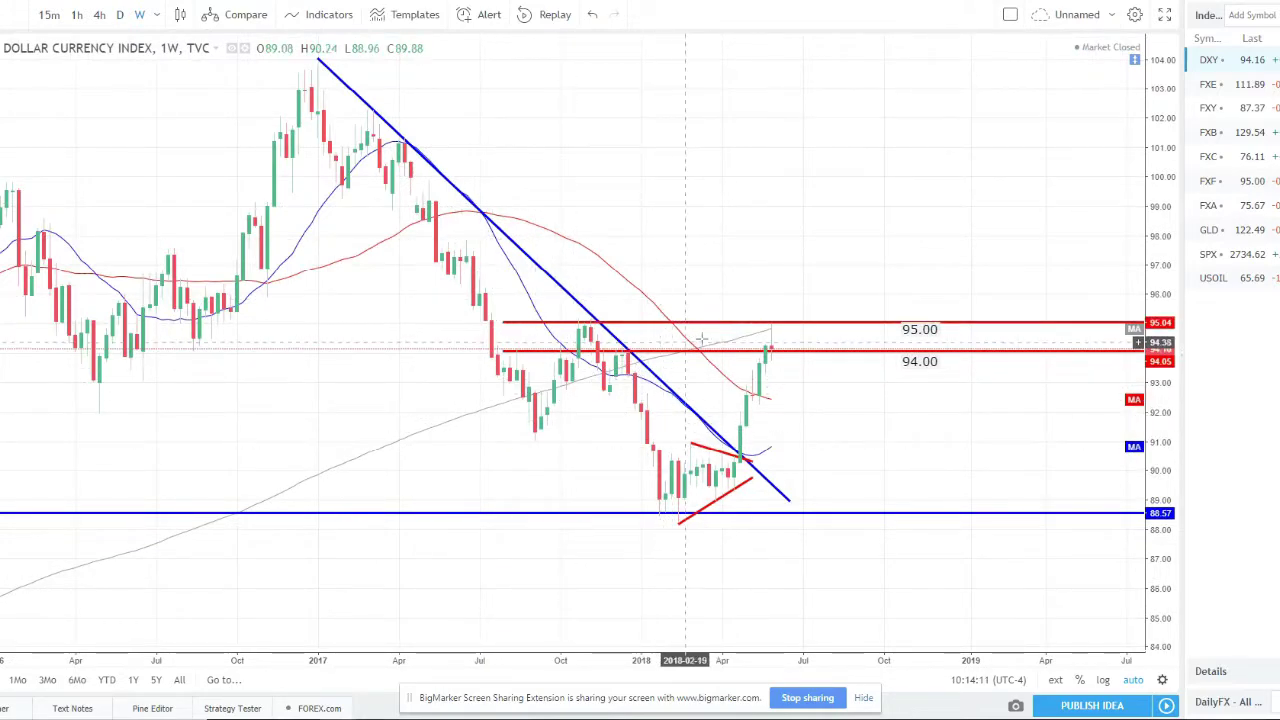
scroll(775, 285, up, 1)
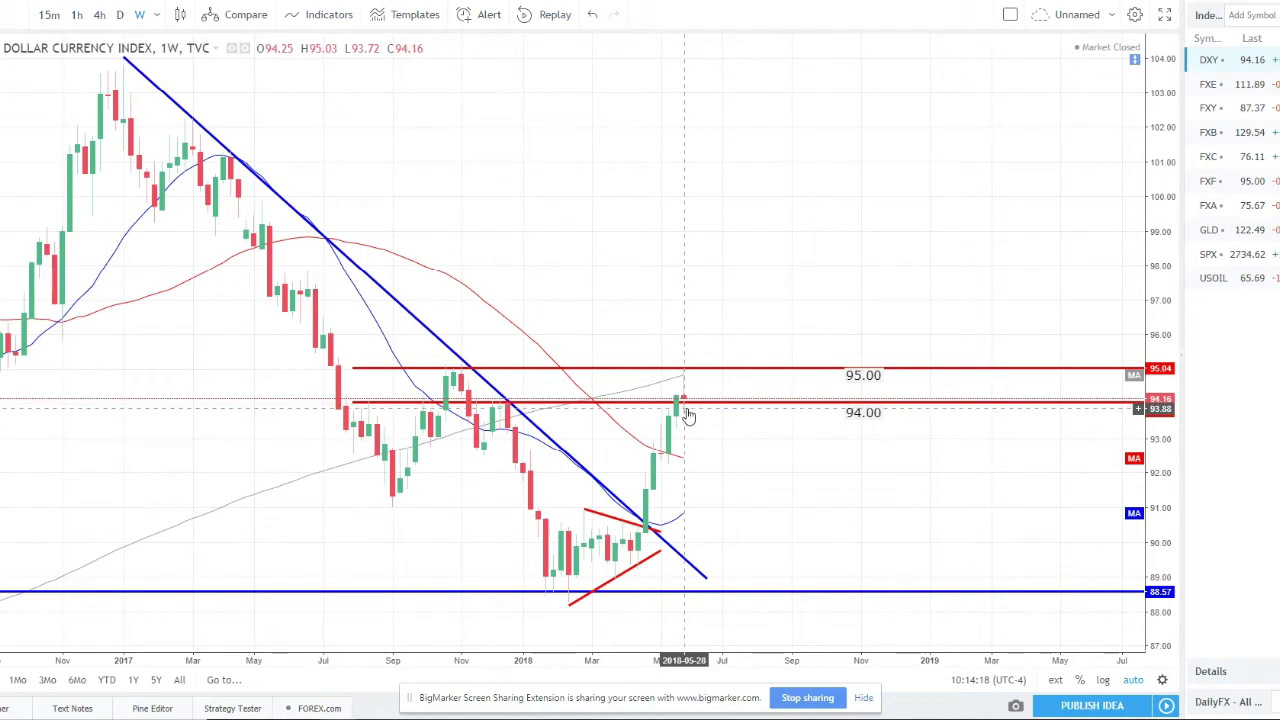
scroll(724, 428, up, 2)
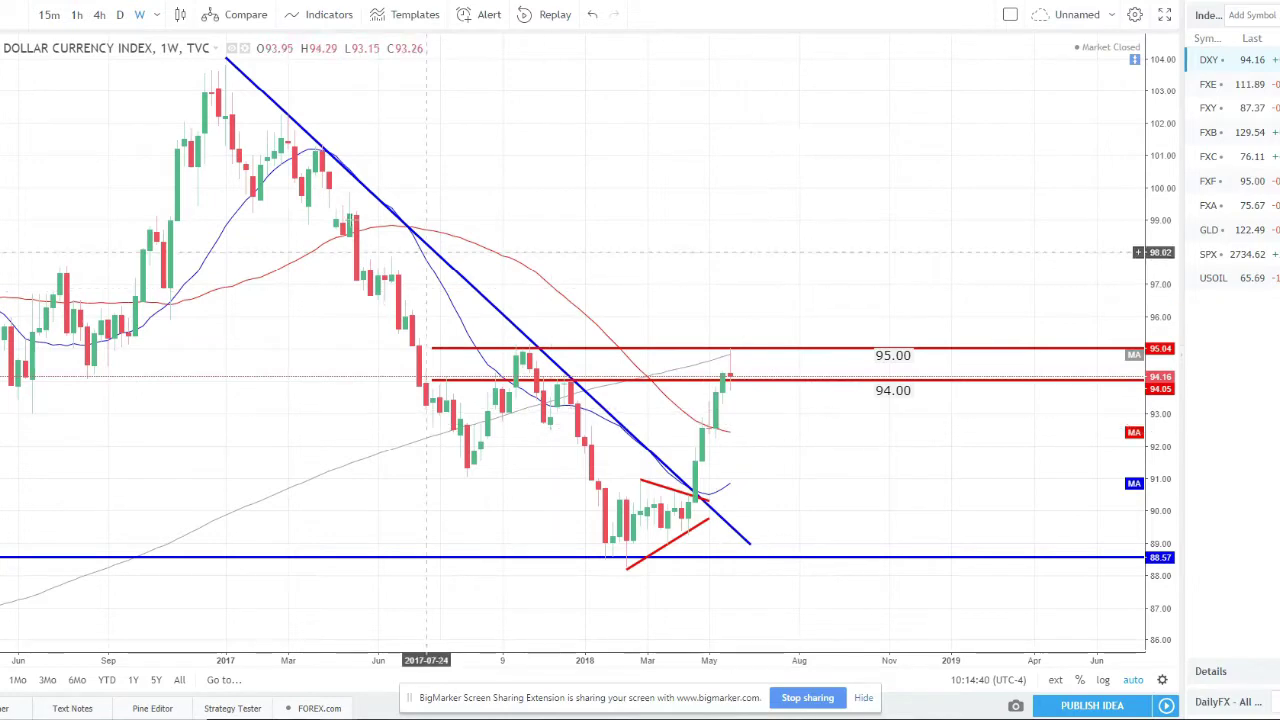
click(119, 15)
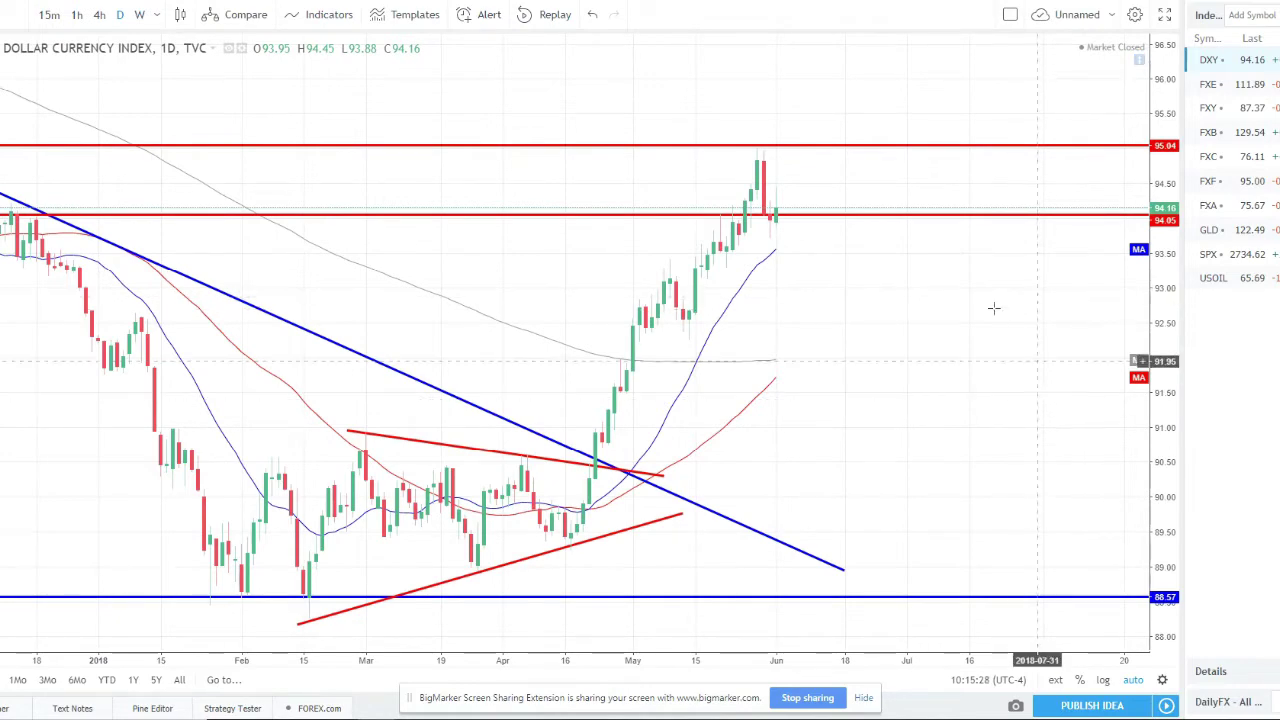
- Zoom the daily Dollar Index around price 94.16, between 94.05 and 95.04
scroll(900, 330, down, 2)
scroll(812, 440, up, 3)
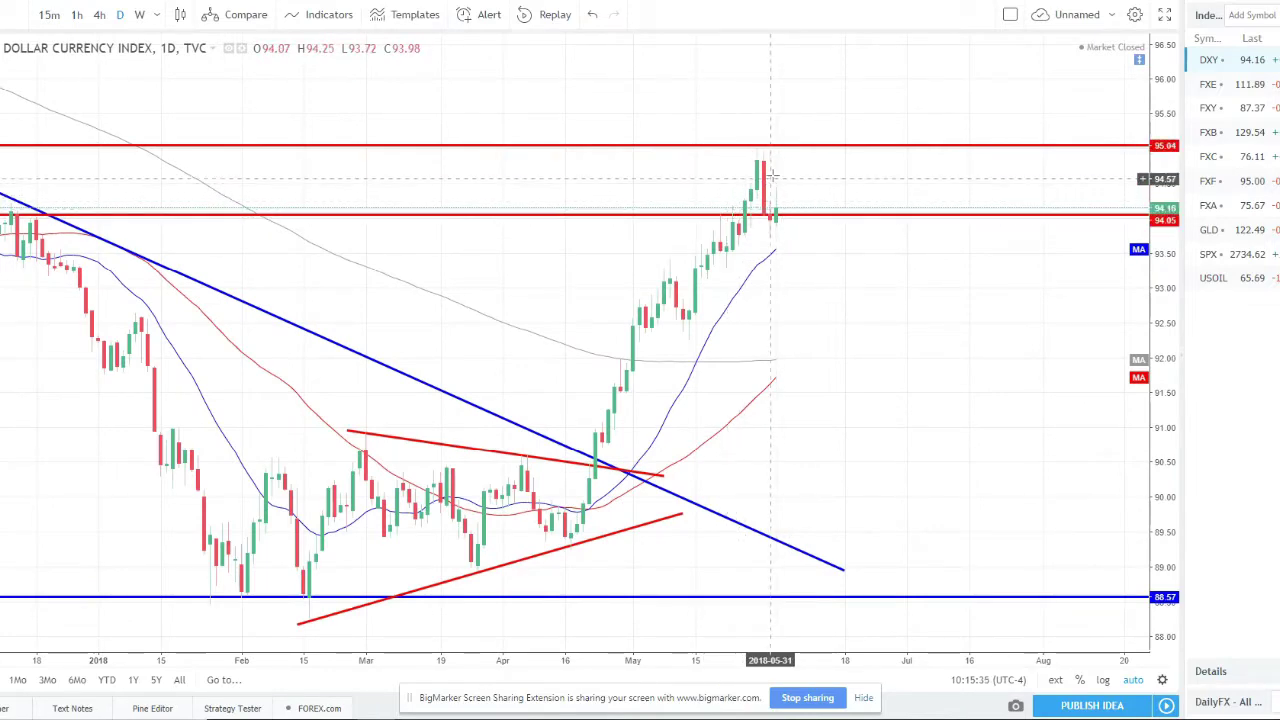
scroll(815, 300, down, 2)
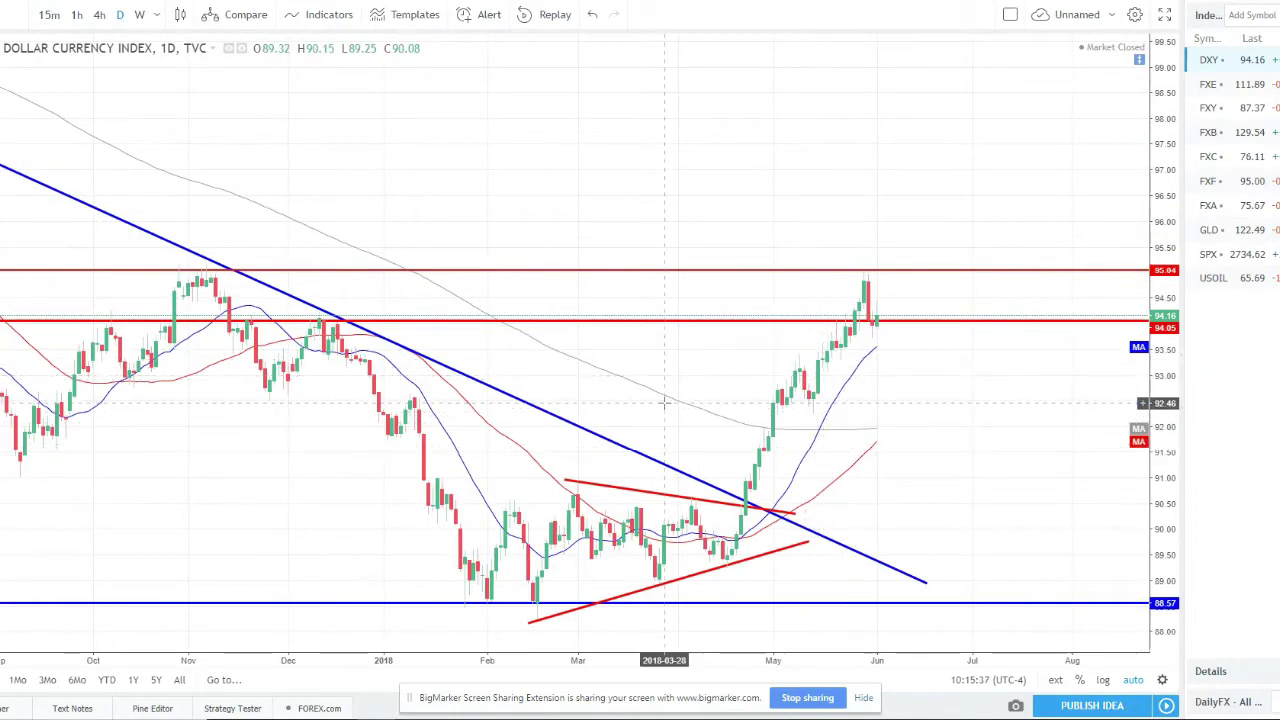
scroll(541, 153, down, 2)
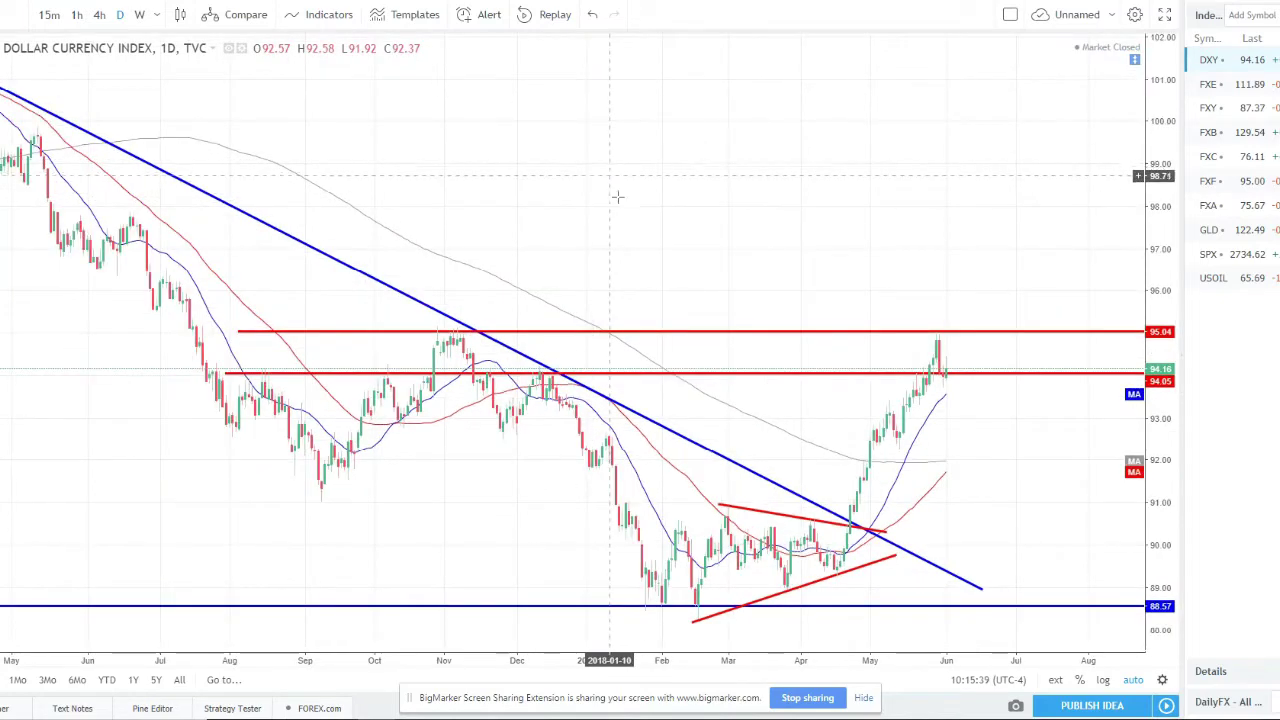
scroll(668, 347, up, 2)
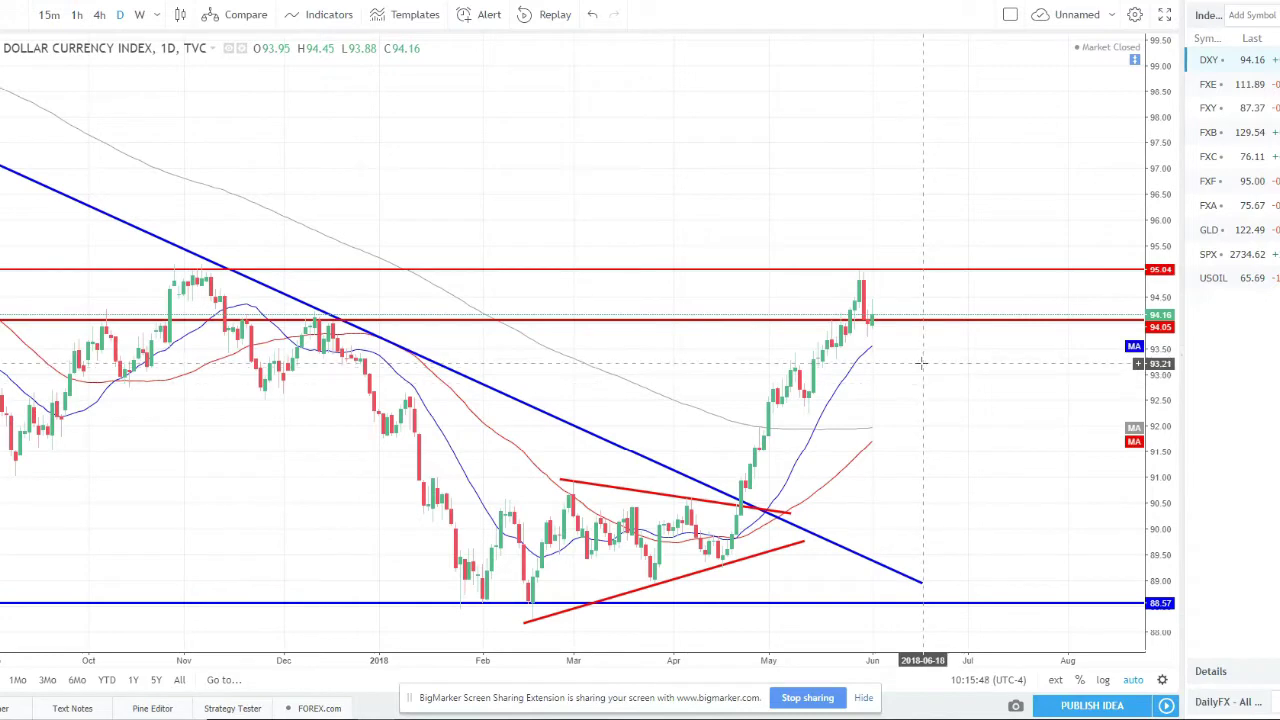
scroll(837, 192, down, 1)
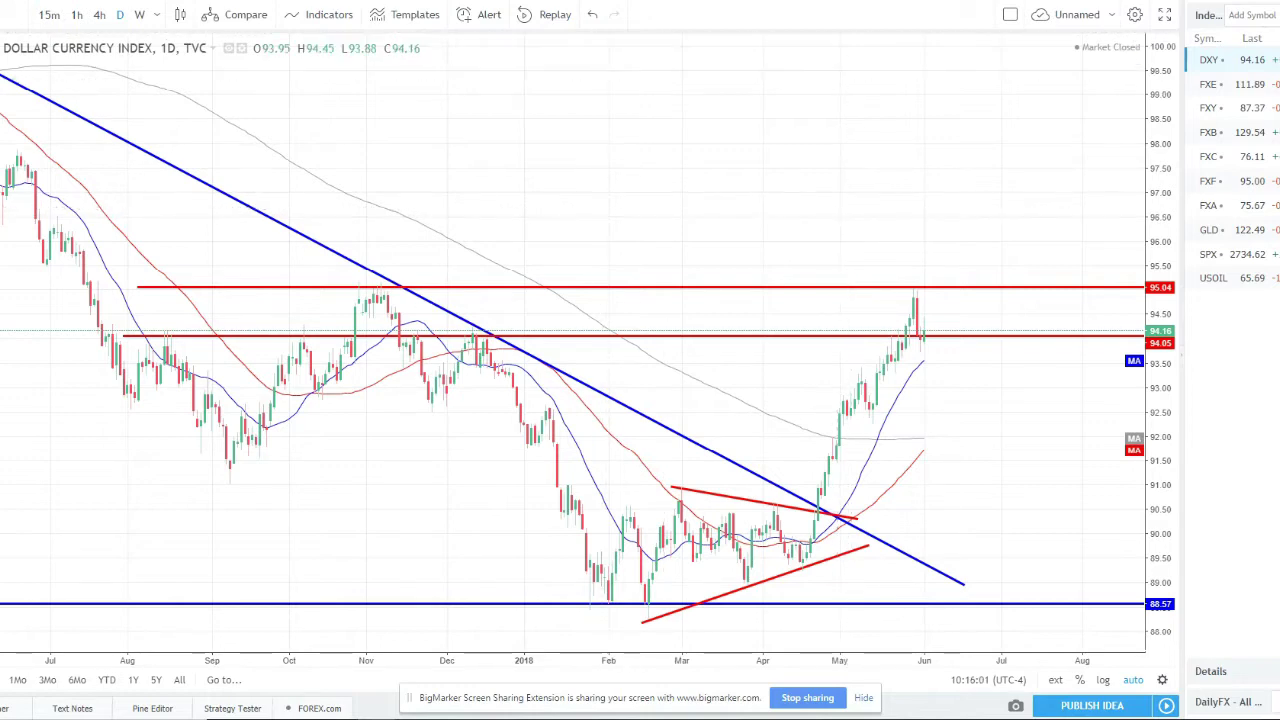
- Load the FXE Euro Currency Trust daily chart and zoom in and out on it
click(1210, 84)
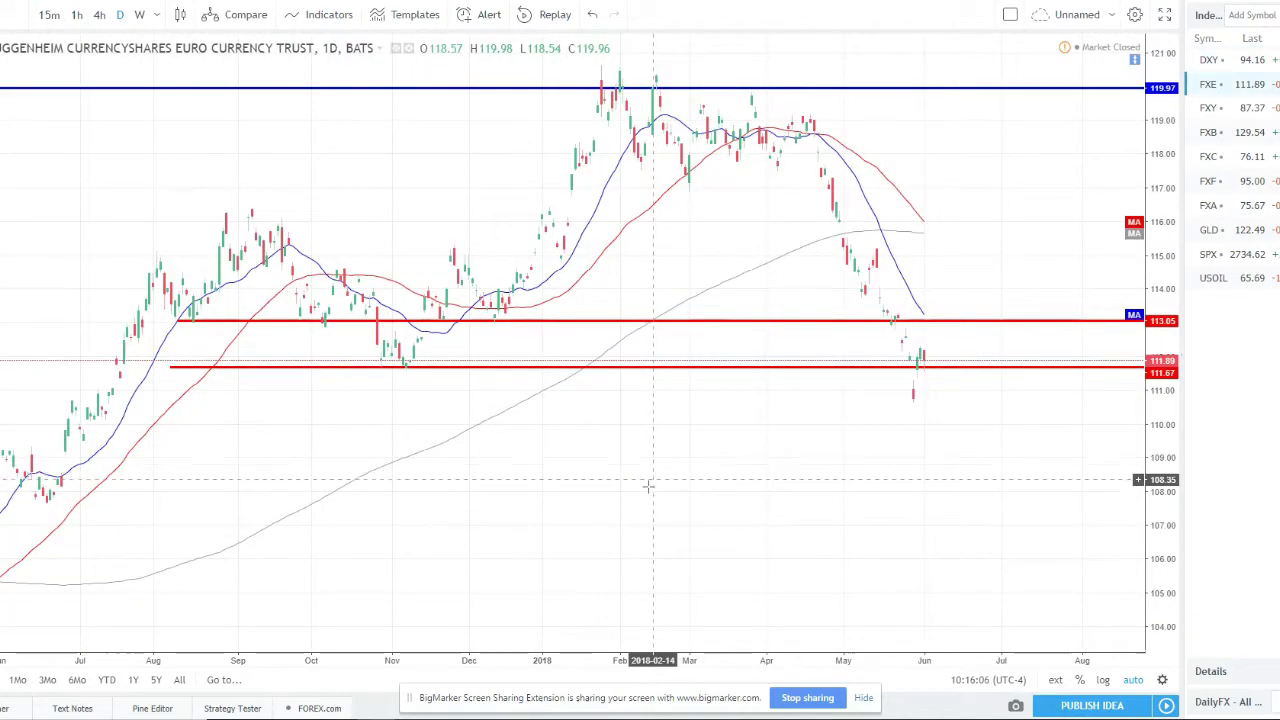
scroll(648, 487, up, 2)
scroll(740, 494, down, 5)
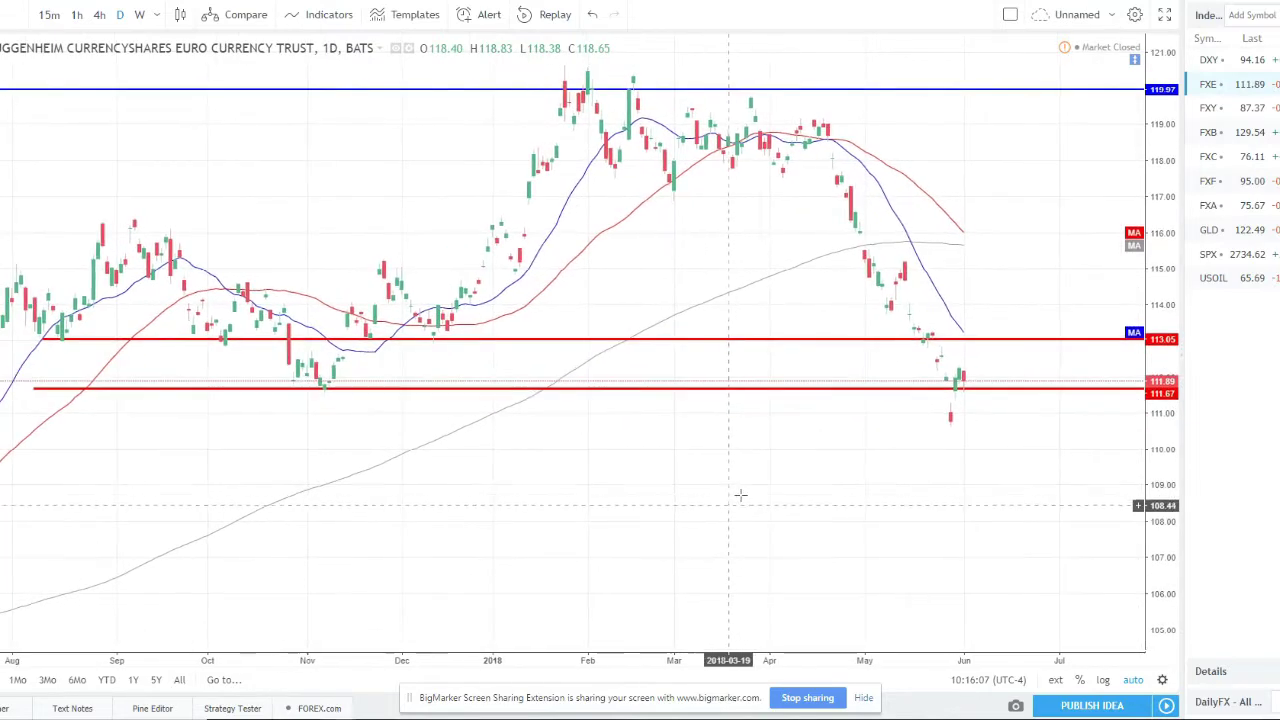
scroll(740, 478, down, 1)
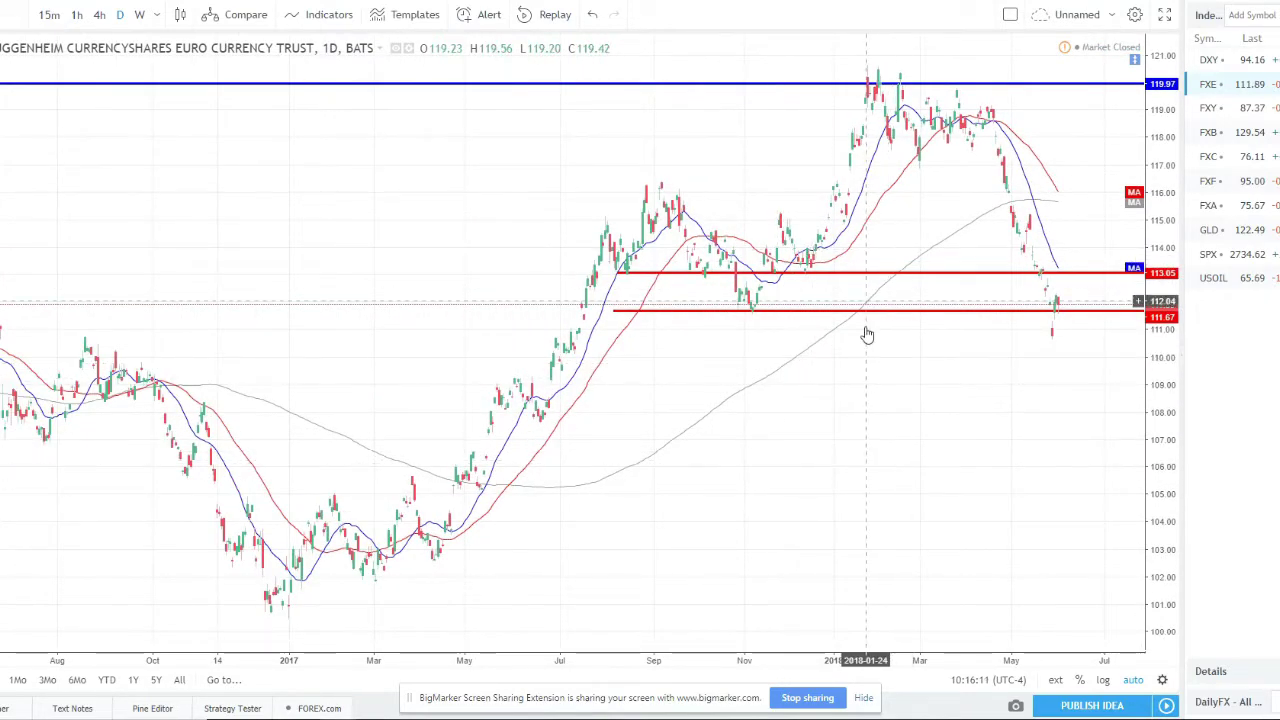
scroll(867, 320, up, 2)
scroll(868, 316, up, 1)
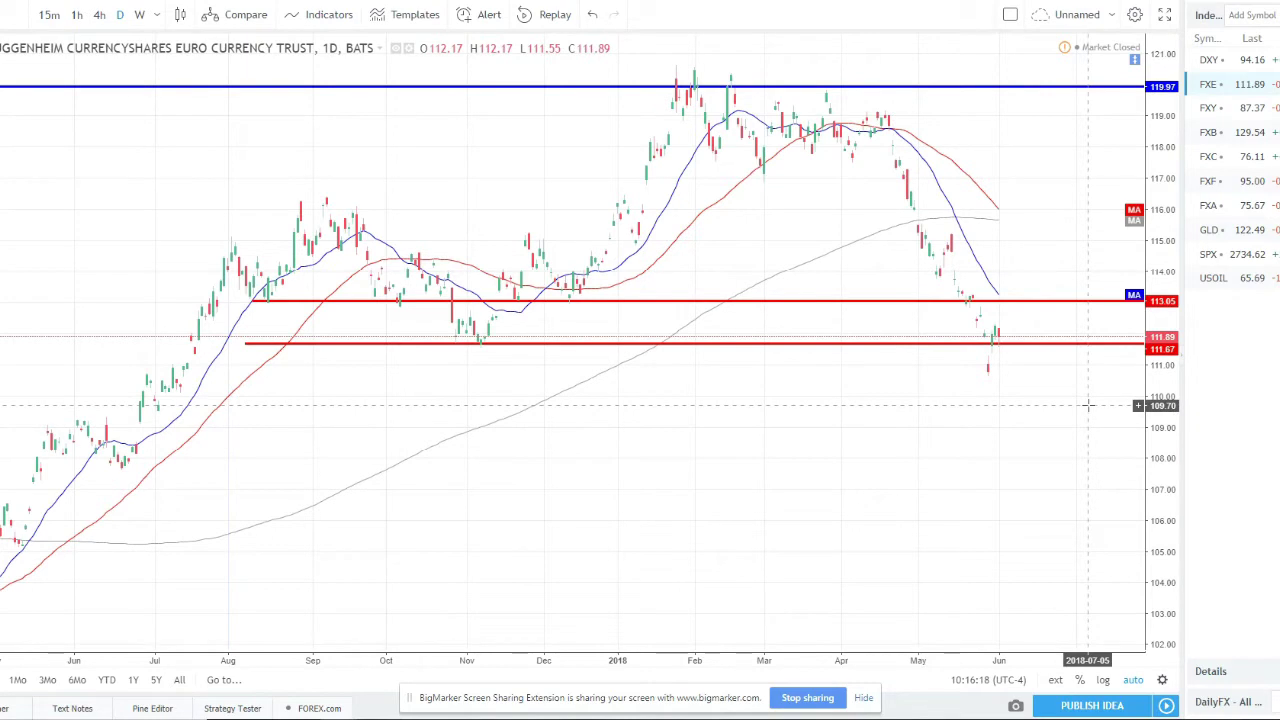
scroll(945, 366, up, 1)
scroll(945, 366, up, 1)
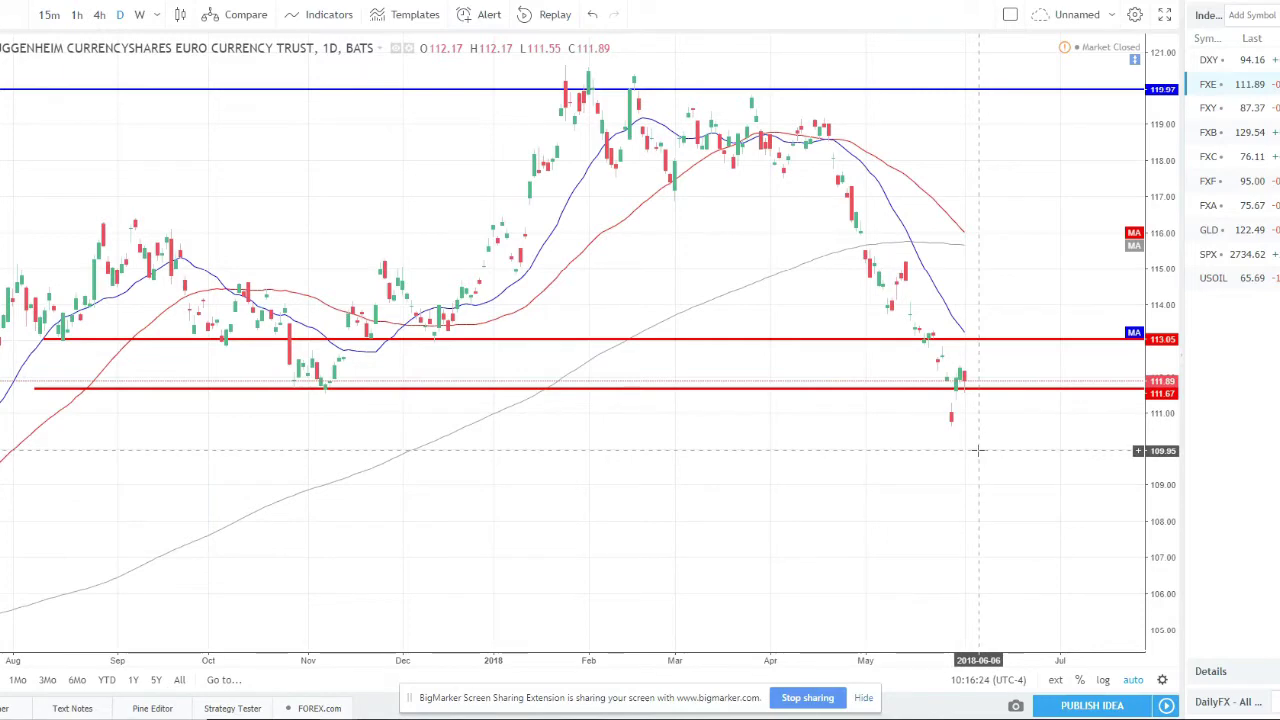
scroll(970, 455, down, 3)
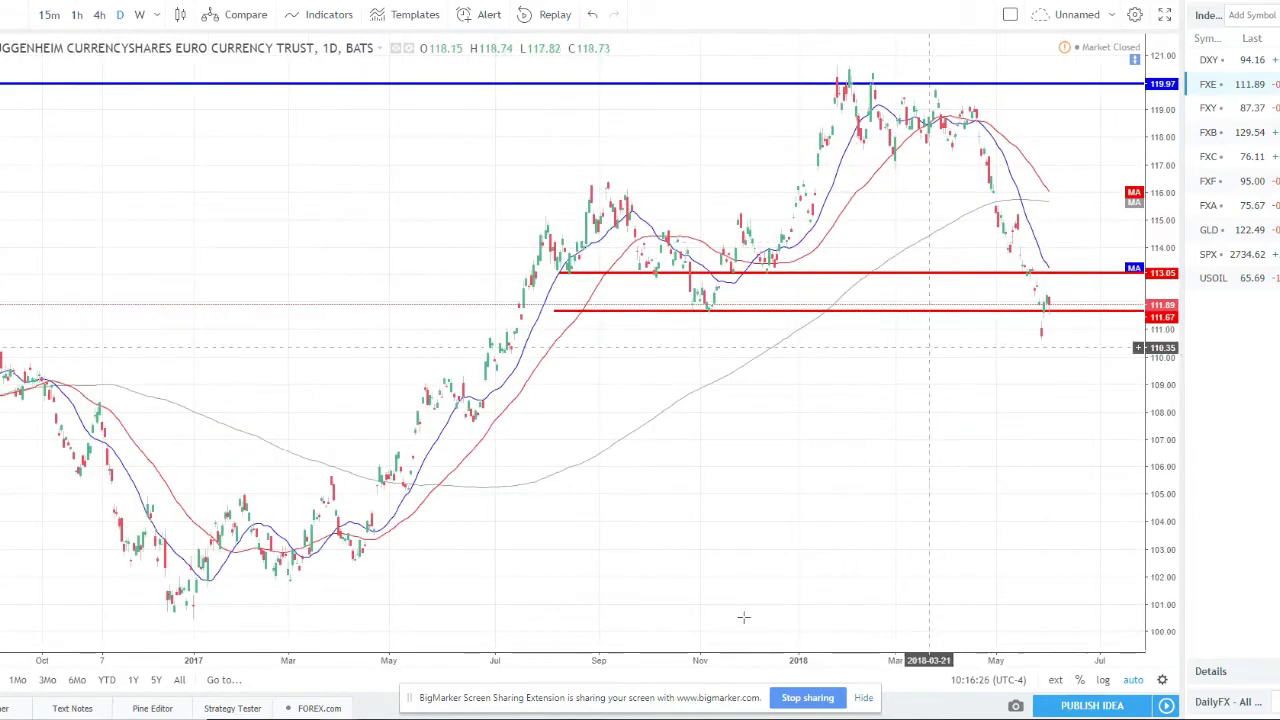
scroll(645, 457, up, 2)
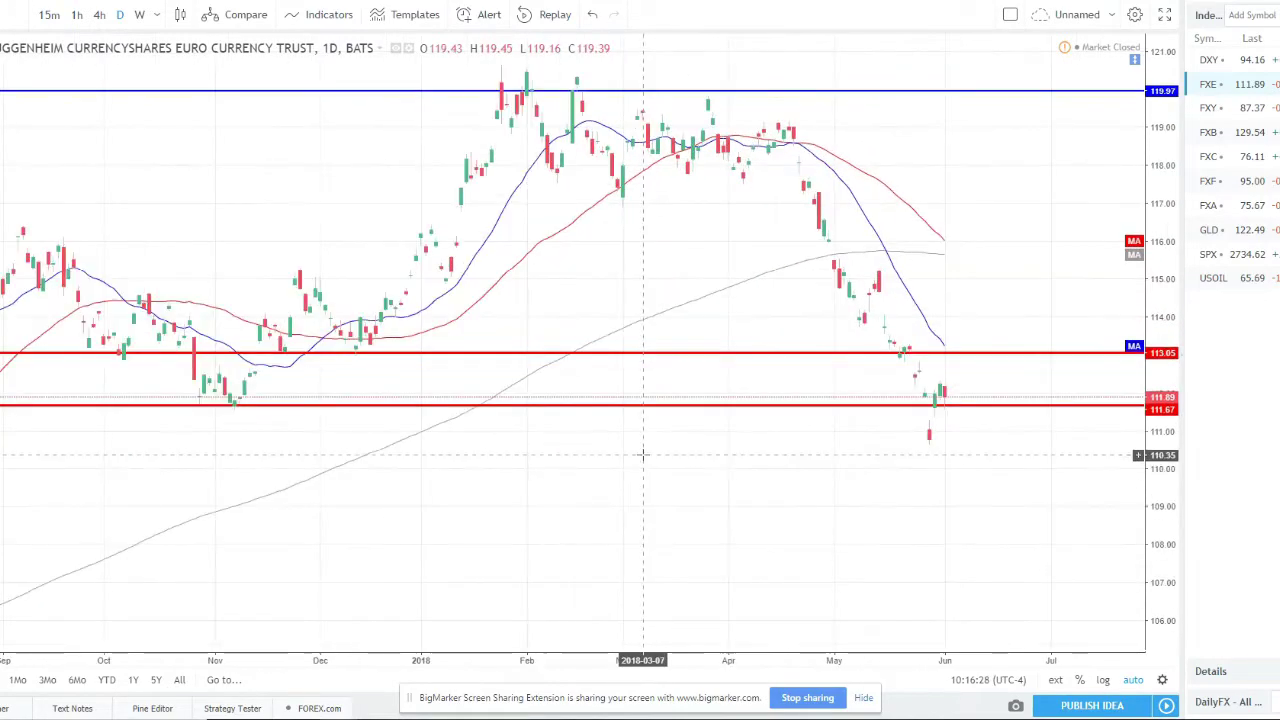
scroll(643, 453, up, 2)
- Pan FXE toward the latest daily candles, then switch it to weekly candles
drag(620, 306, 612, 258)
scroll(729, 263, down, 1)
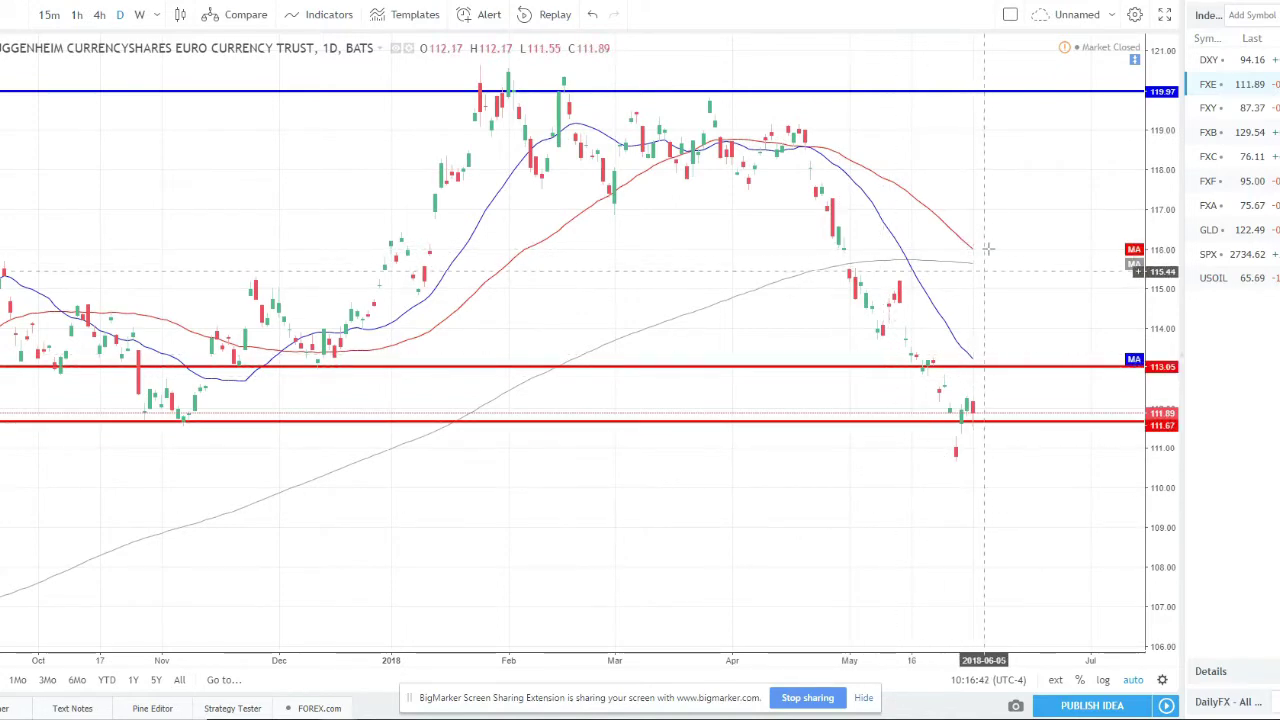
scroll(857, 354, down, 2)
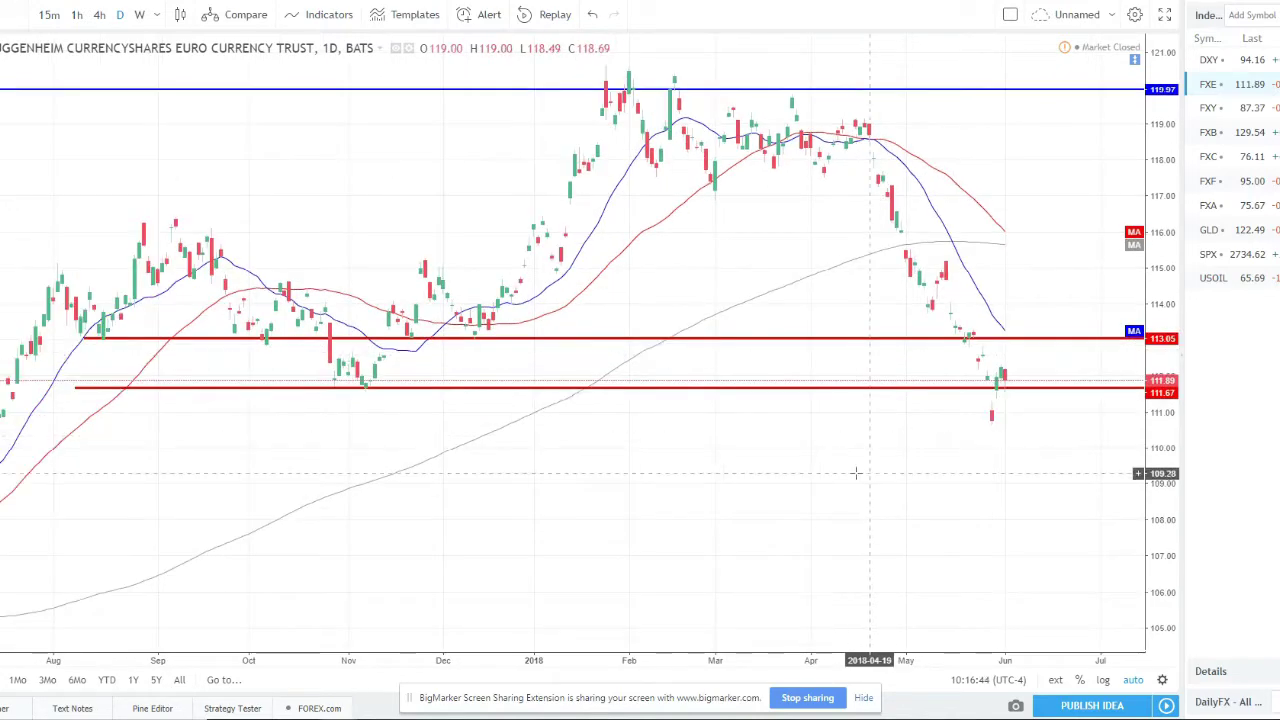
drag(856, 473, 804, 471)
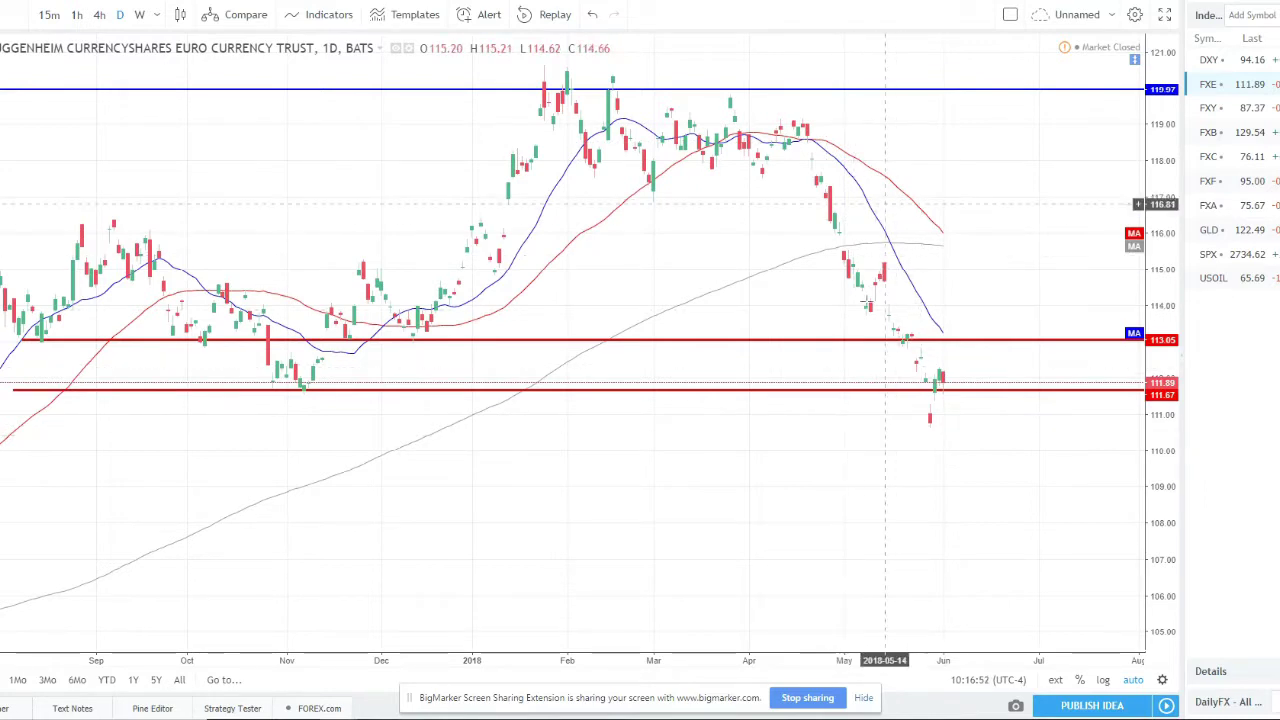
scroll(768, 310, down, 1)
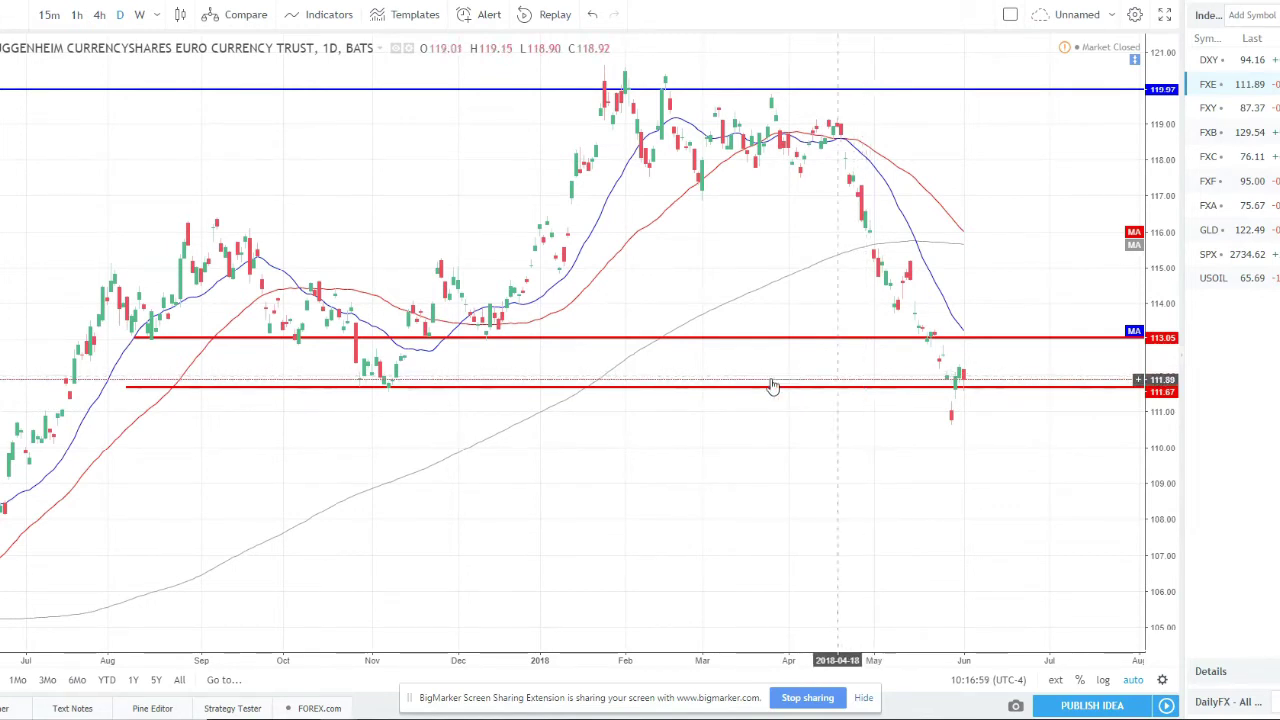
scroll(394, 386, down, 1)
scroll(450, 340, down, 1)
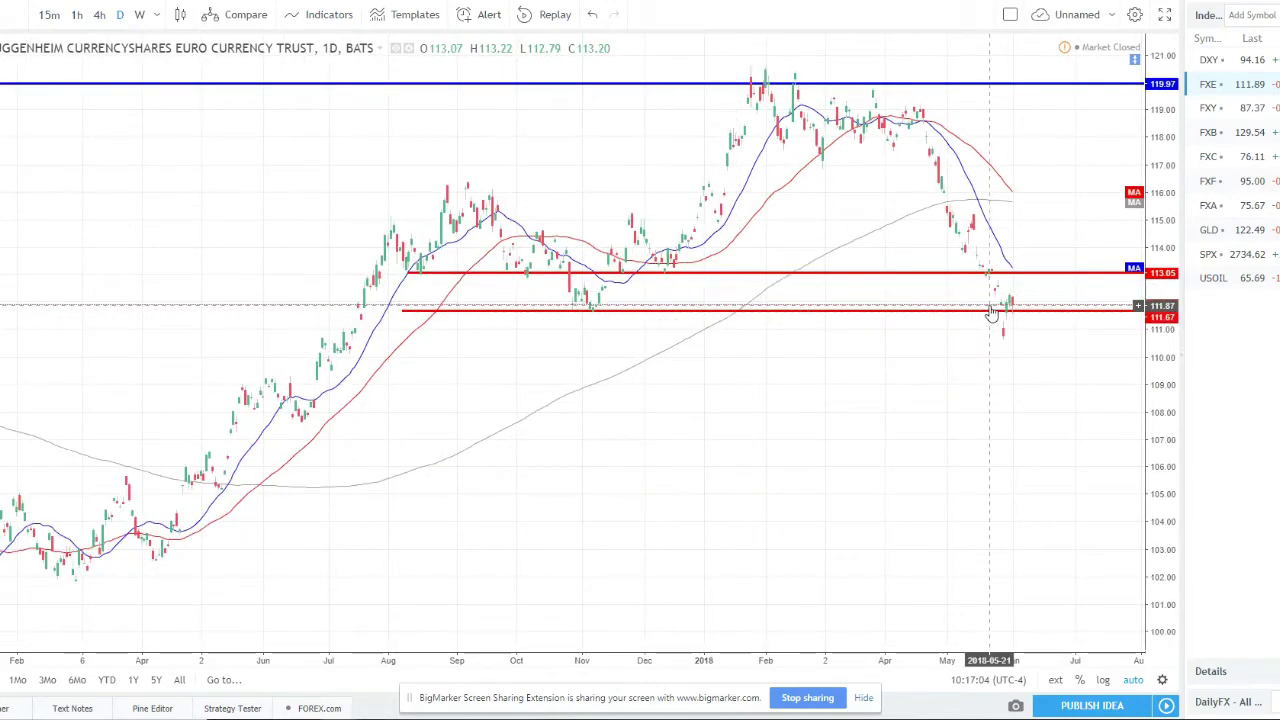
scroll(990, 352, up, 1)
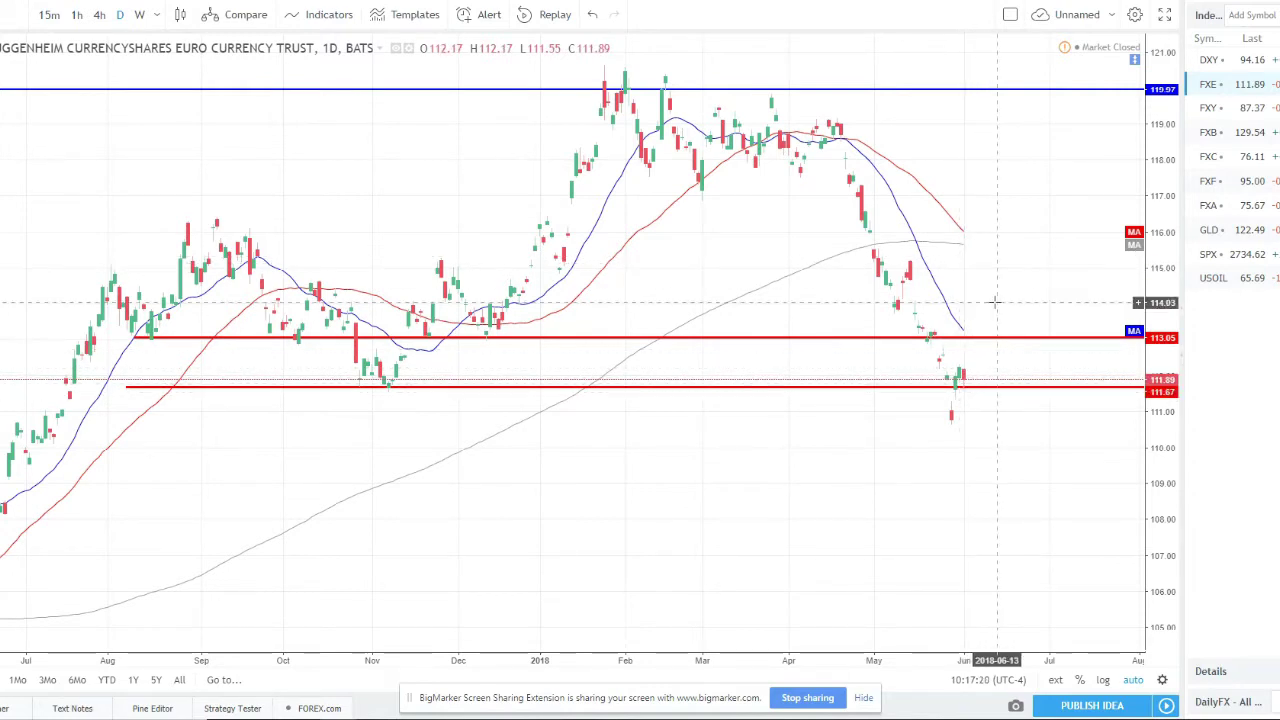
click(139, 15)
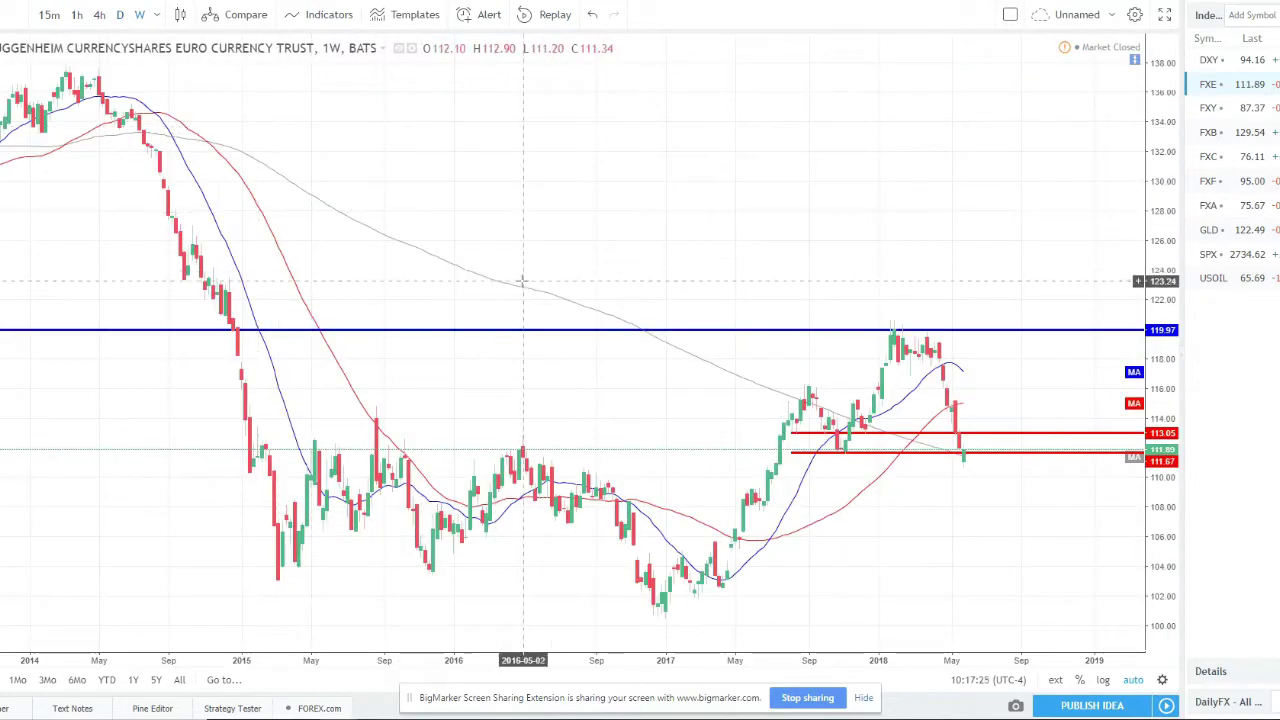
- Zoom the weekly FXE chart to the 119.97 peak, then return to daily candles
scroll(522, 283, up, 2)
scroll(522, 283, up, 1)
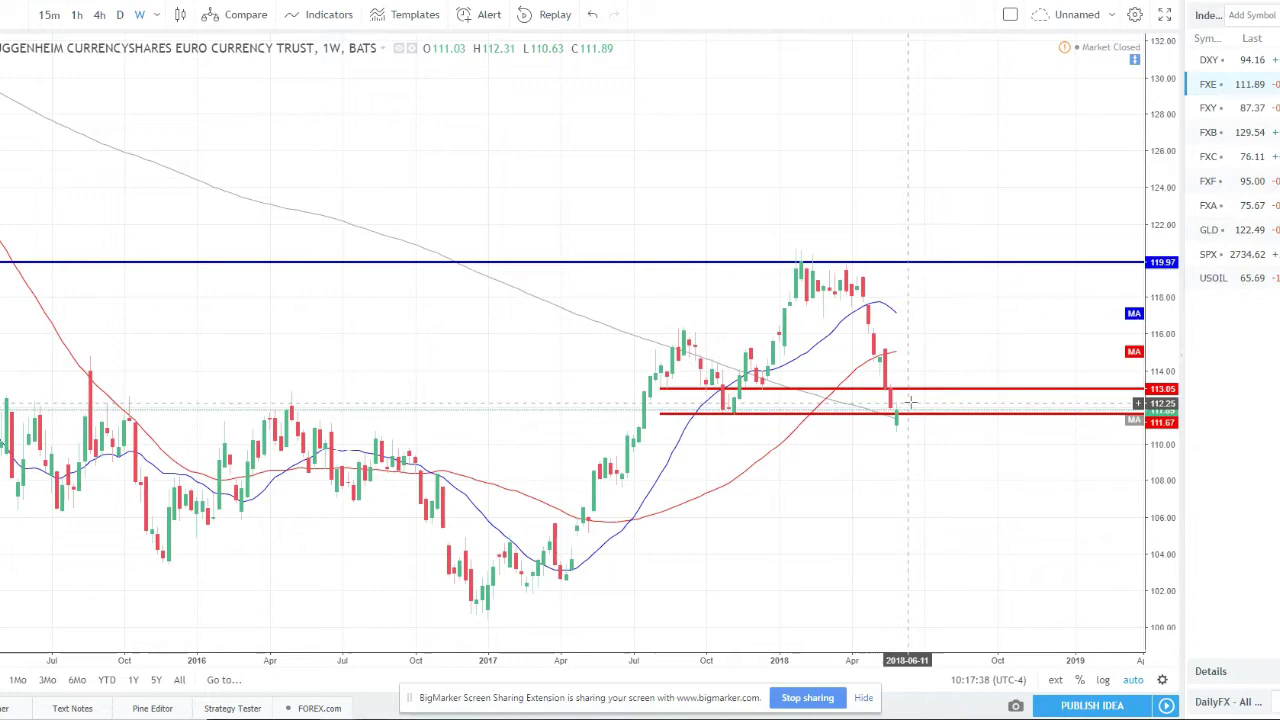
click(120, 15)
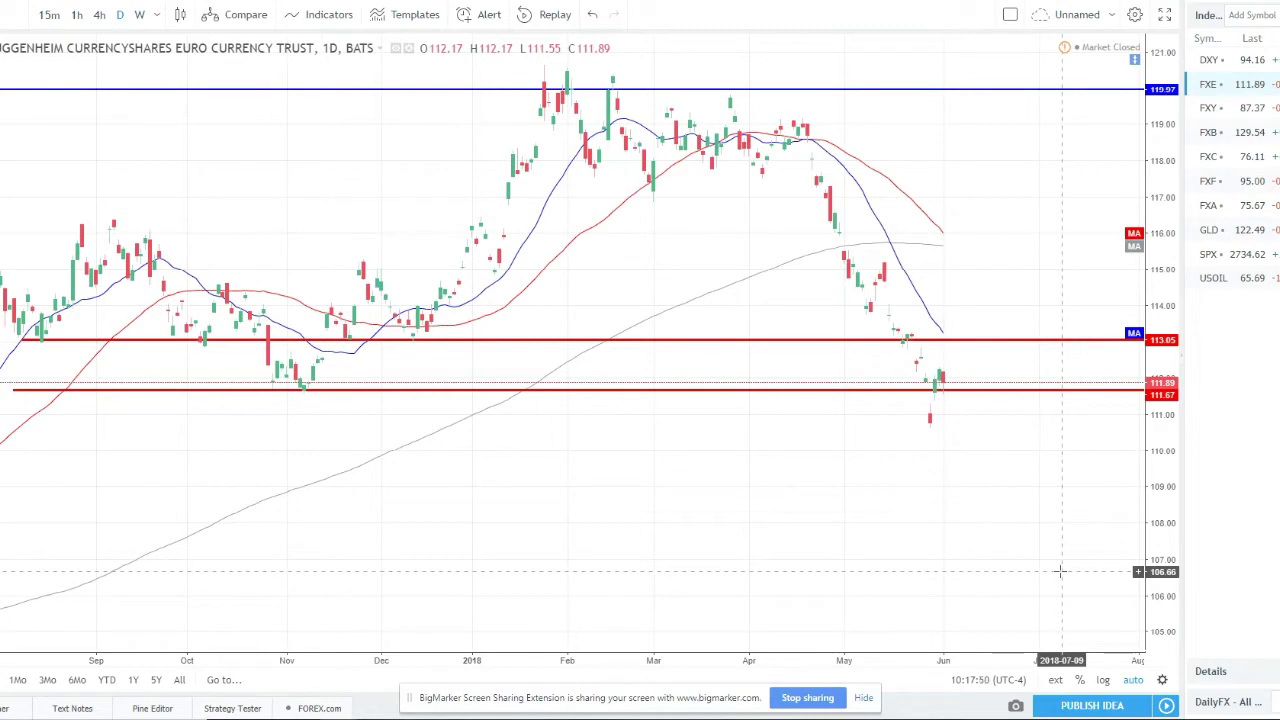
- Load FXY from the watchlist and zoom its daily chart with the blue zones
key(Down)
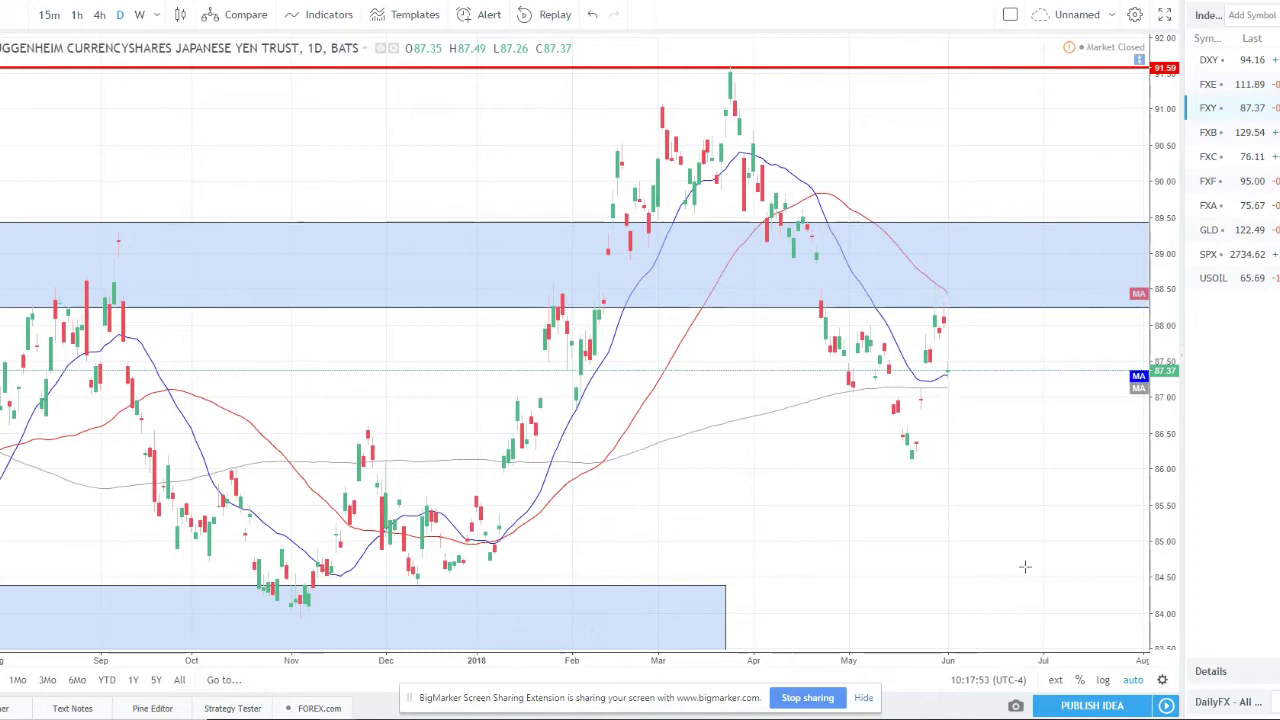
scroll(1003, 443, down, 5)
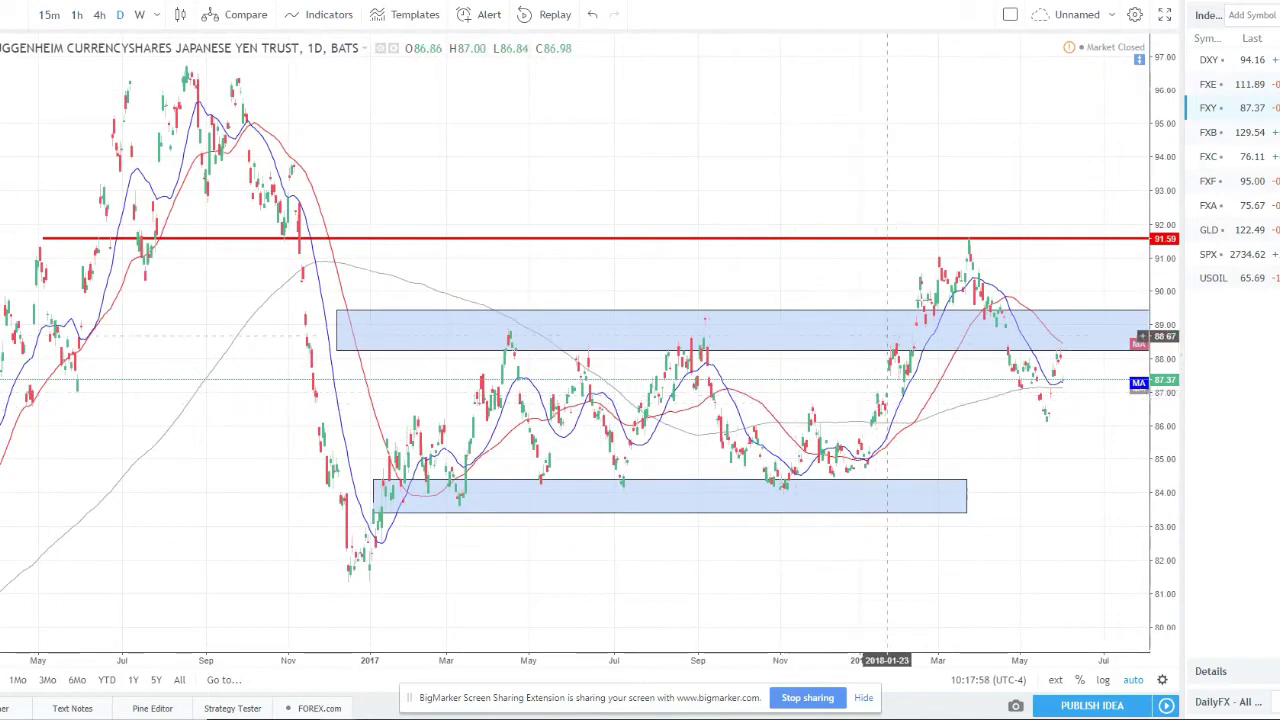
scroll(903, 350, up, 3)
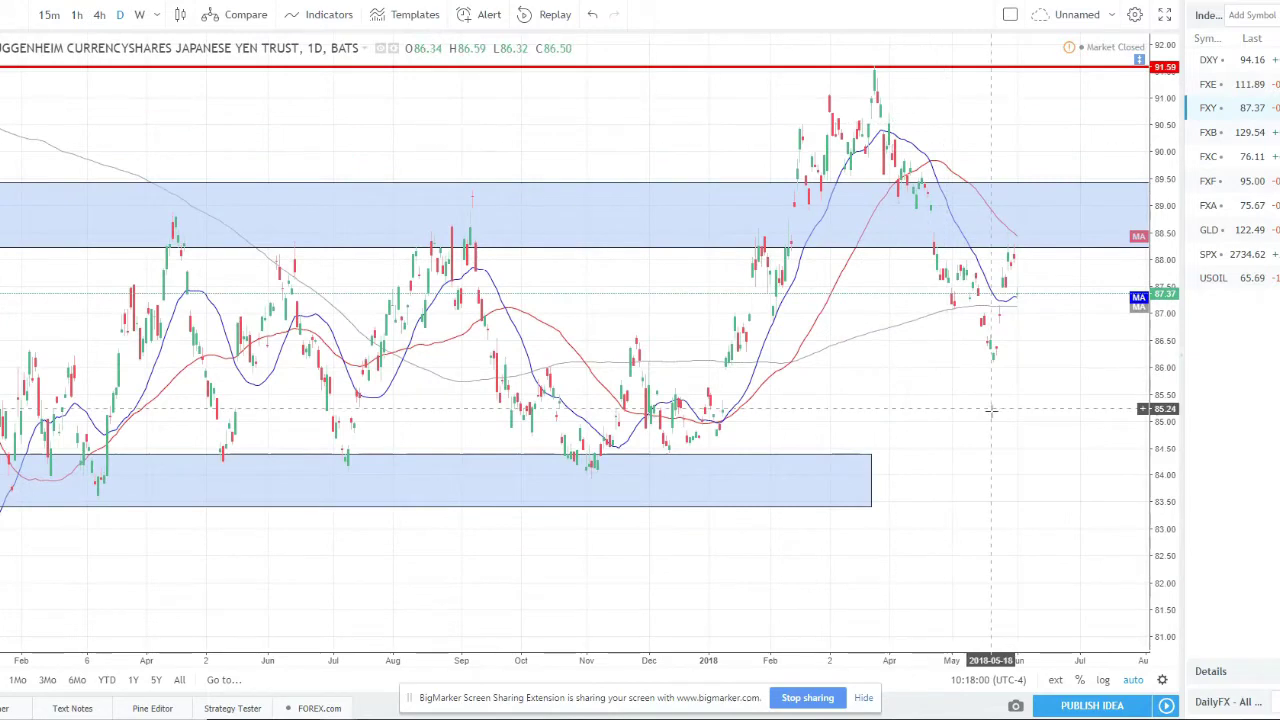
scroll(990, 408, down, 4)
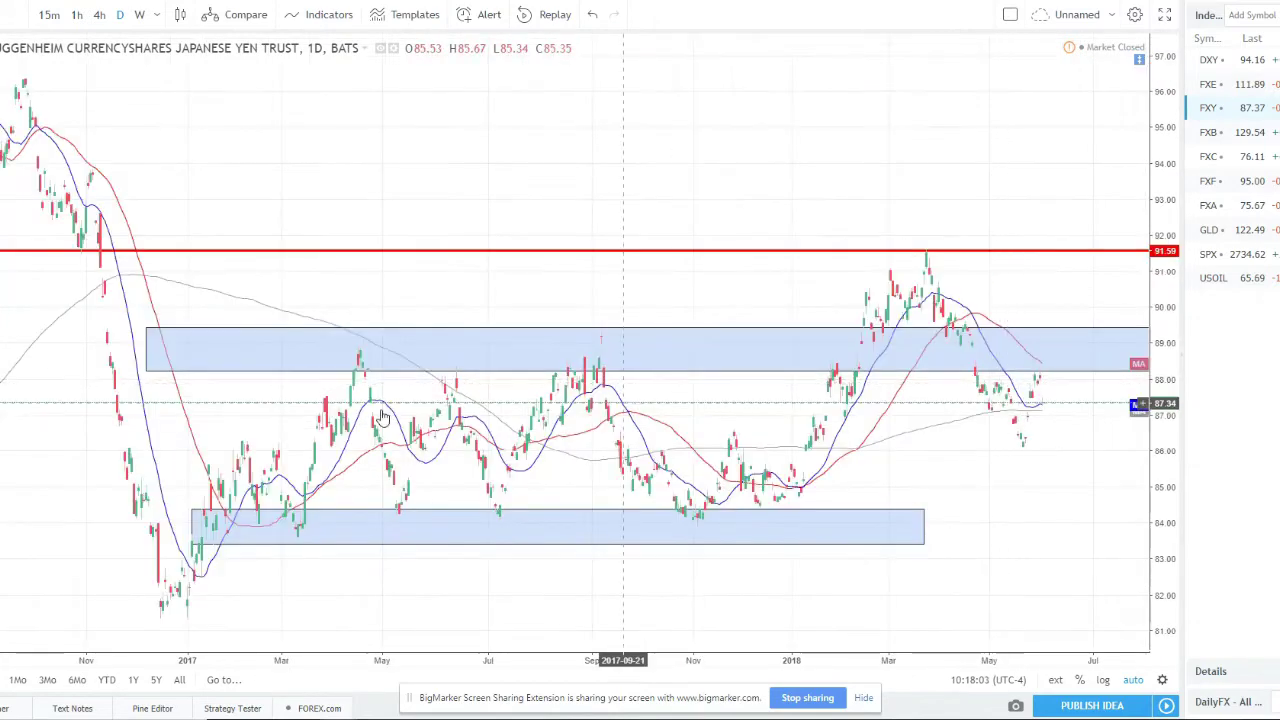
- Draw a red horizontal ray at 88.84 through FXY's upper blue zone
click(2, 85)
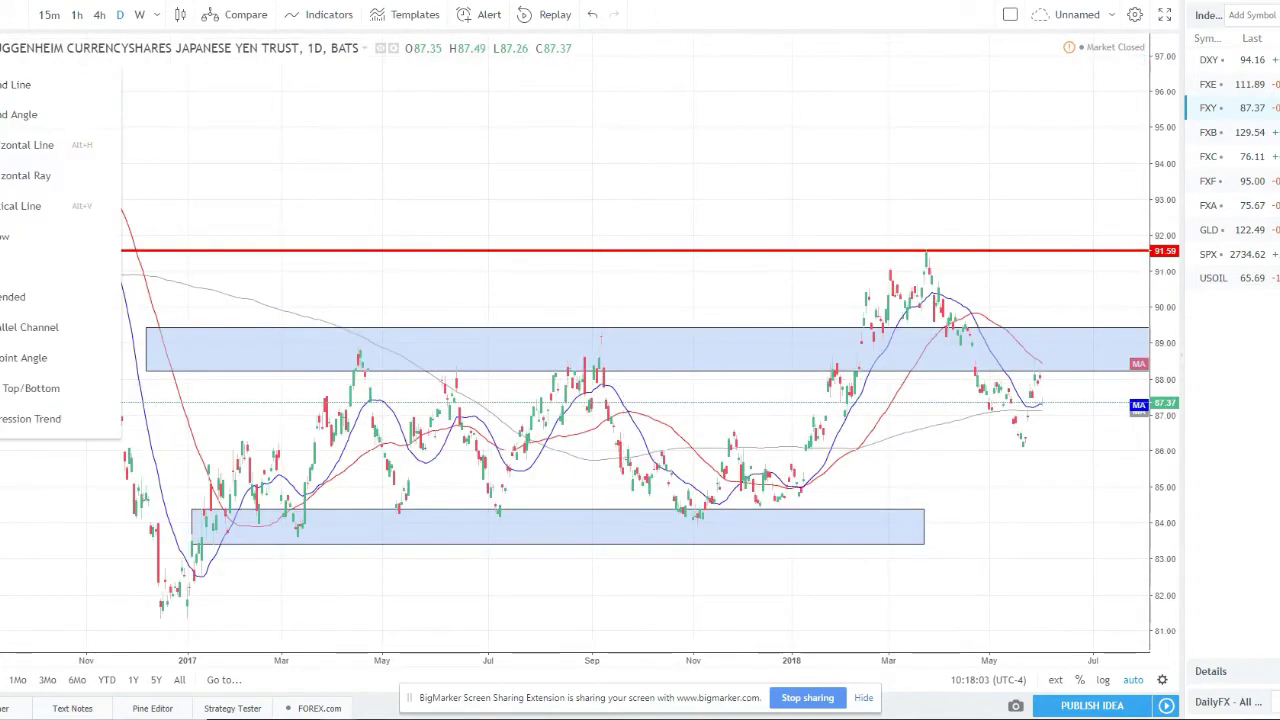
click(2, 175)
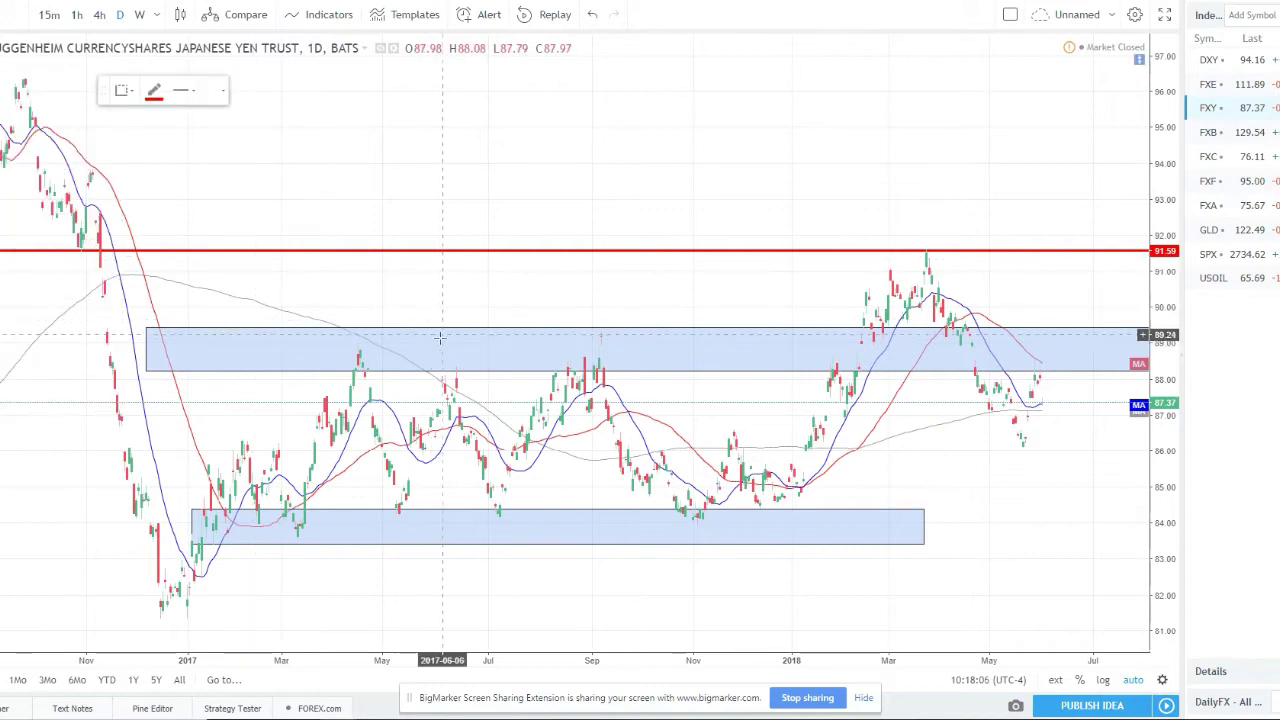
click(312, 348)
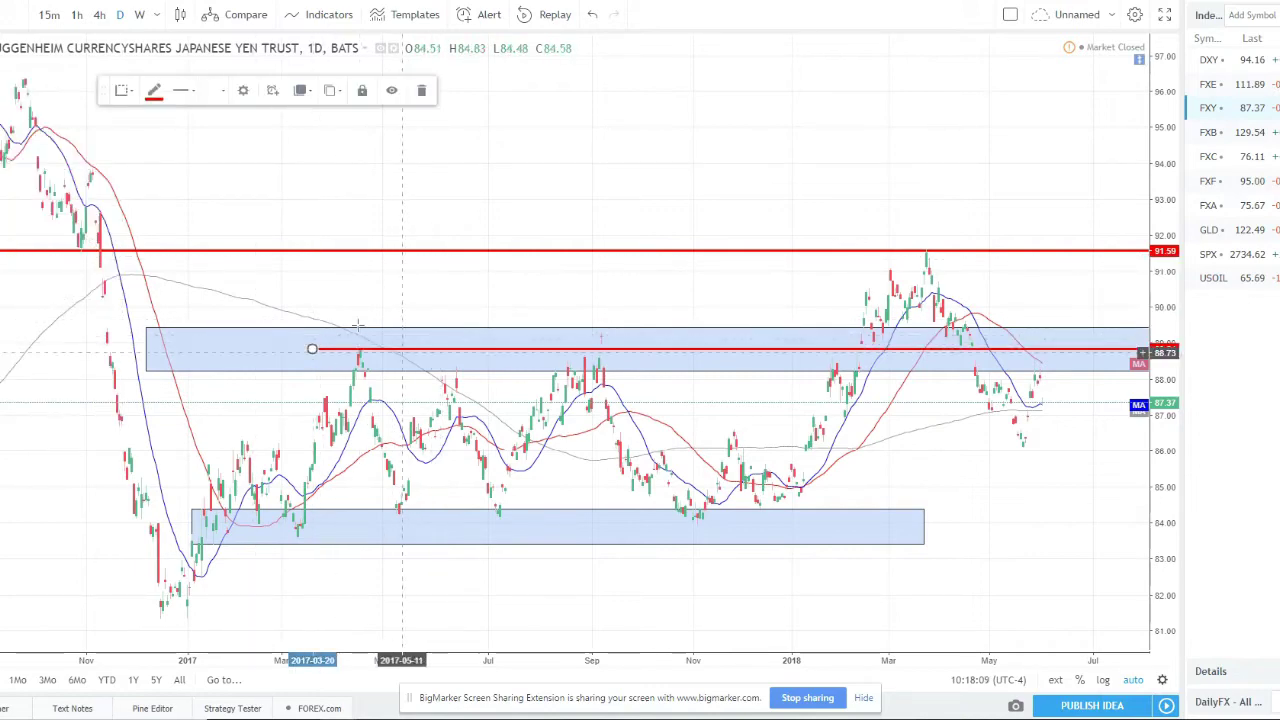
scroll(751, 365, up, 2)
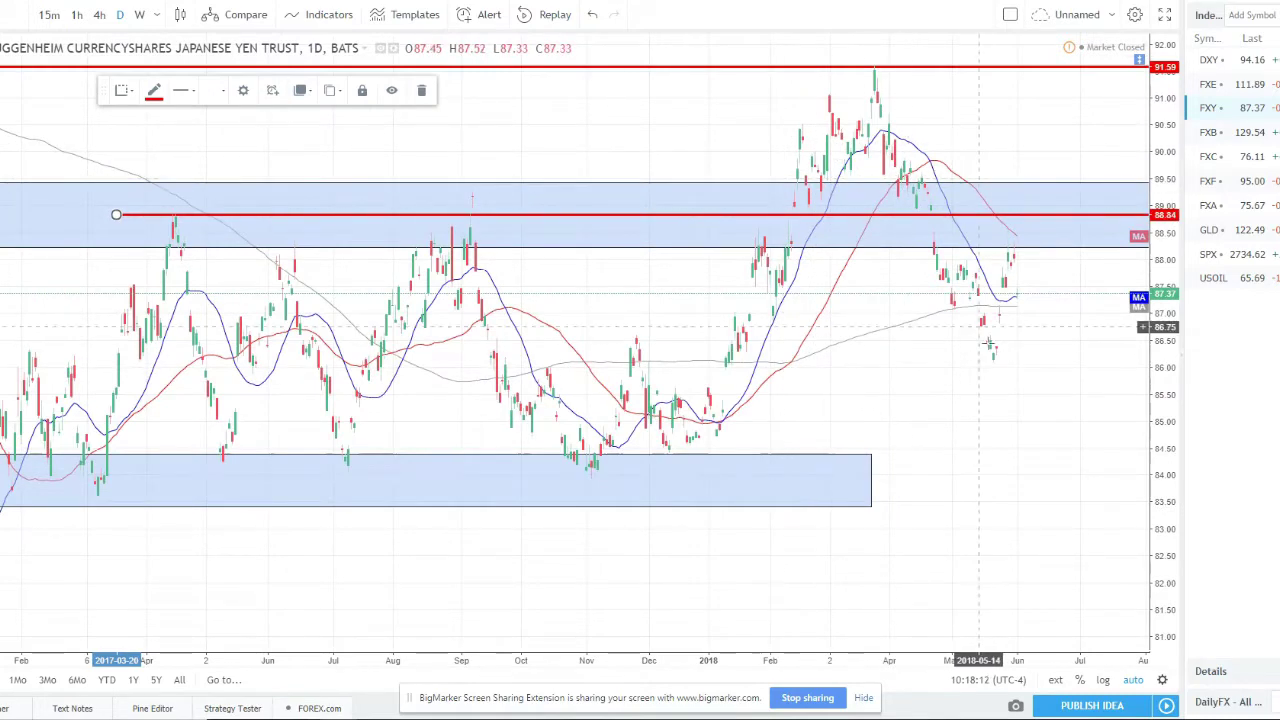
scroll(1020, 269, up, 3)
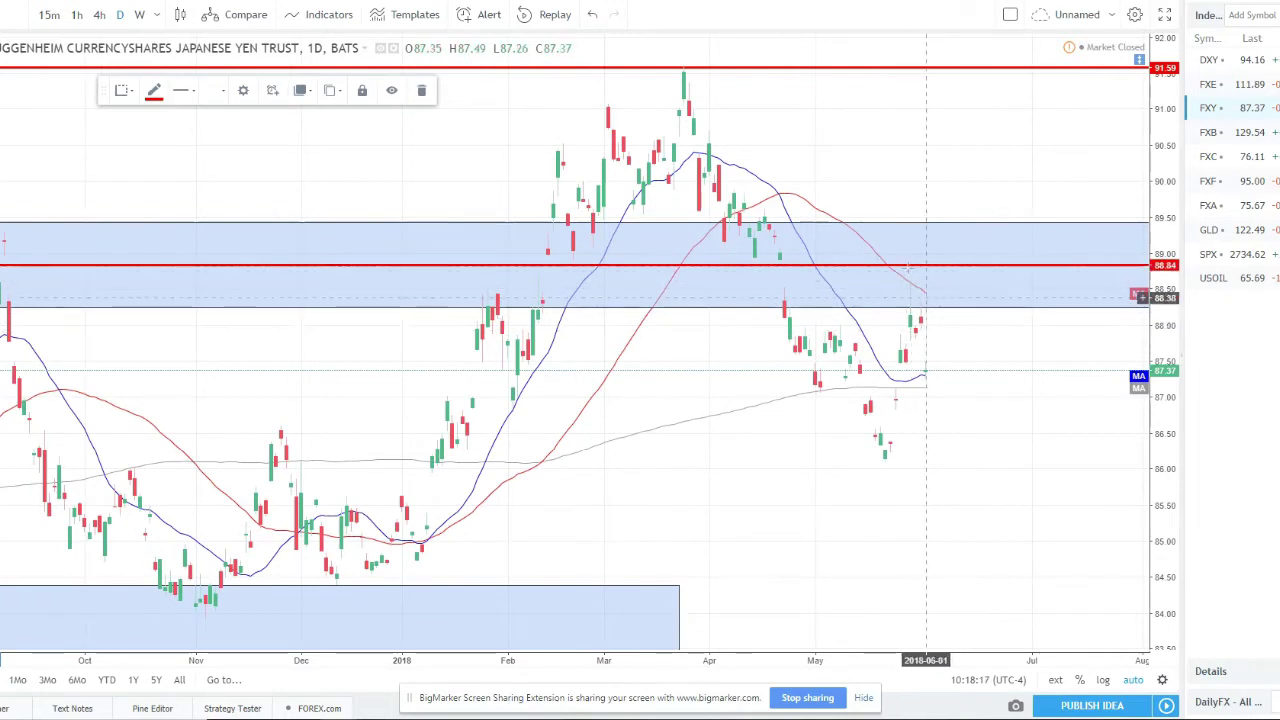
scroll(541, 210, down, 1)
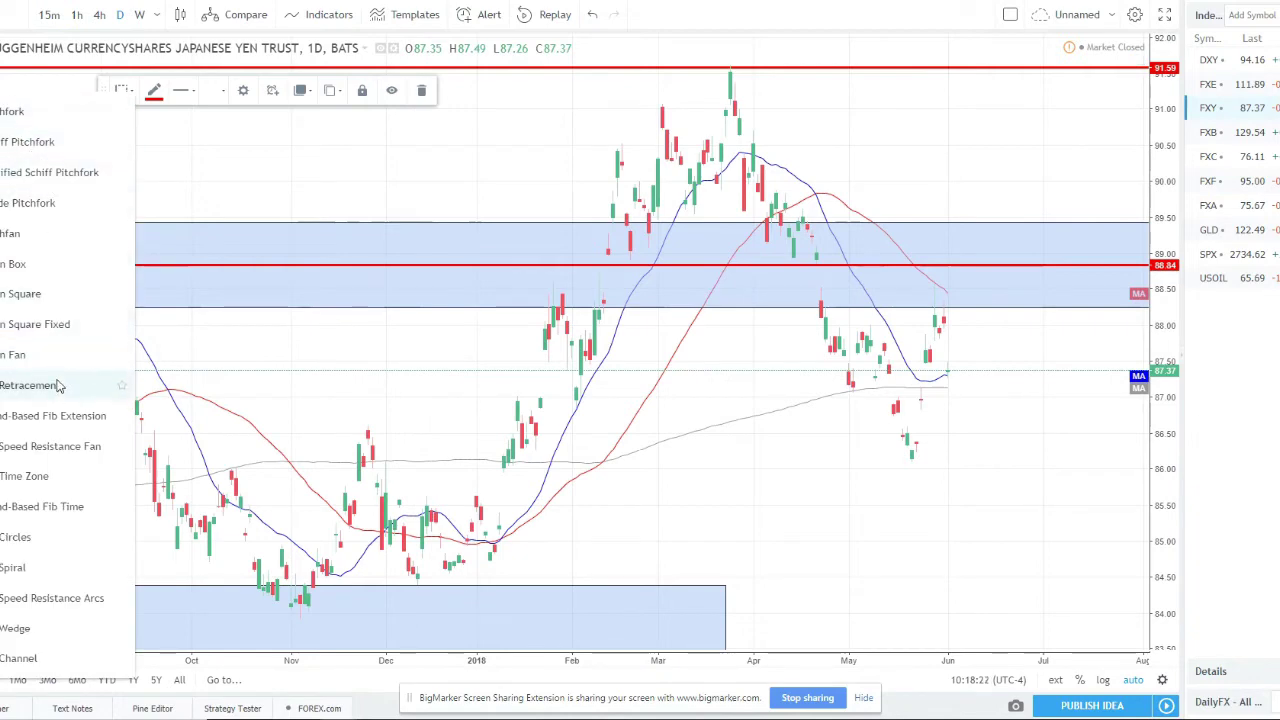
click(57, 383)
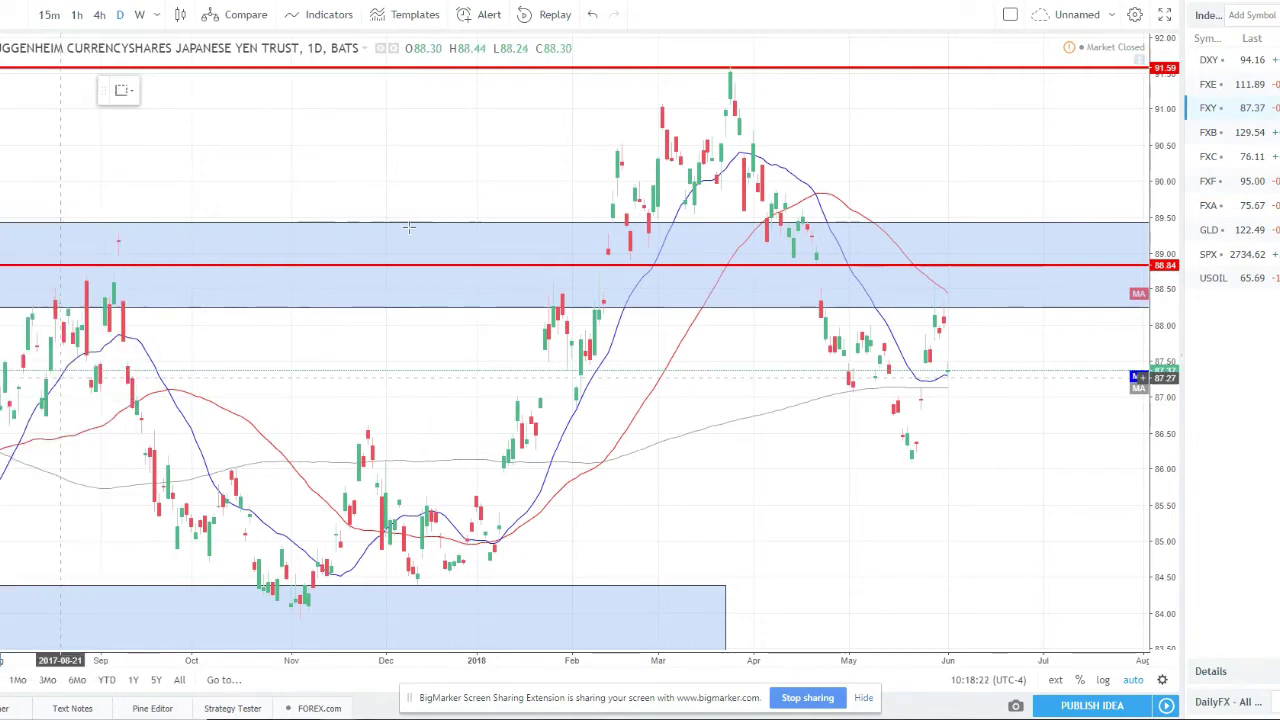
click(716, 65)
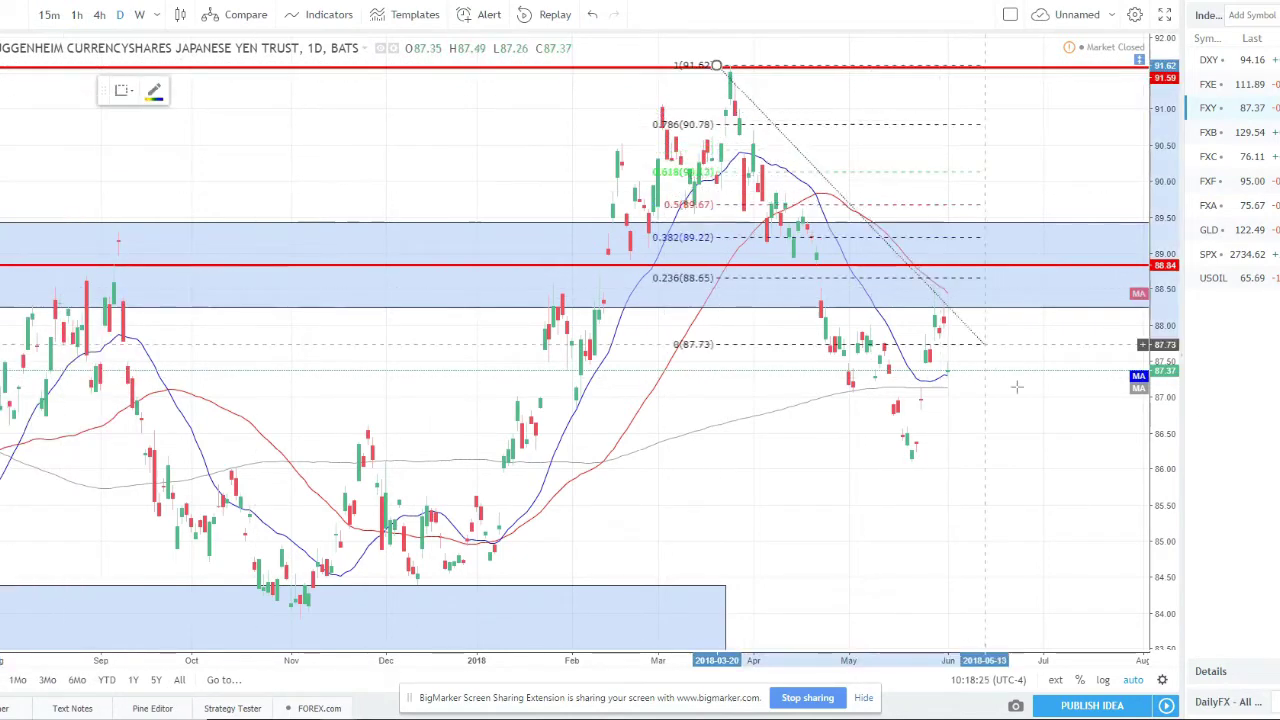
click(1079, 462)
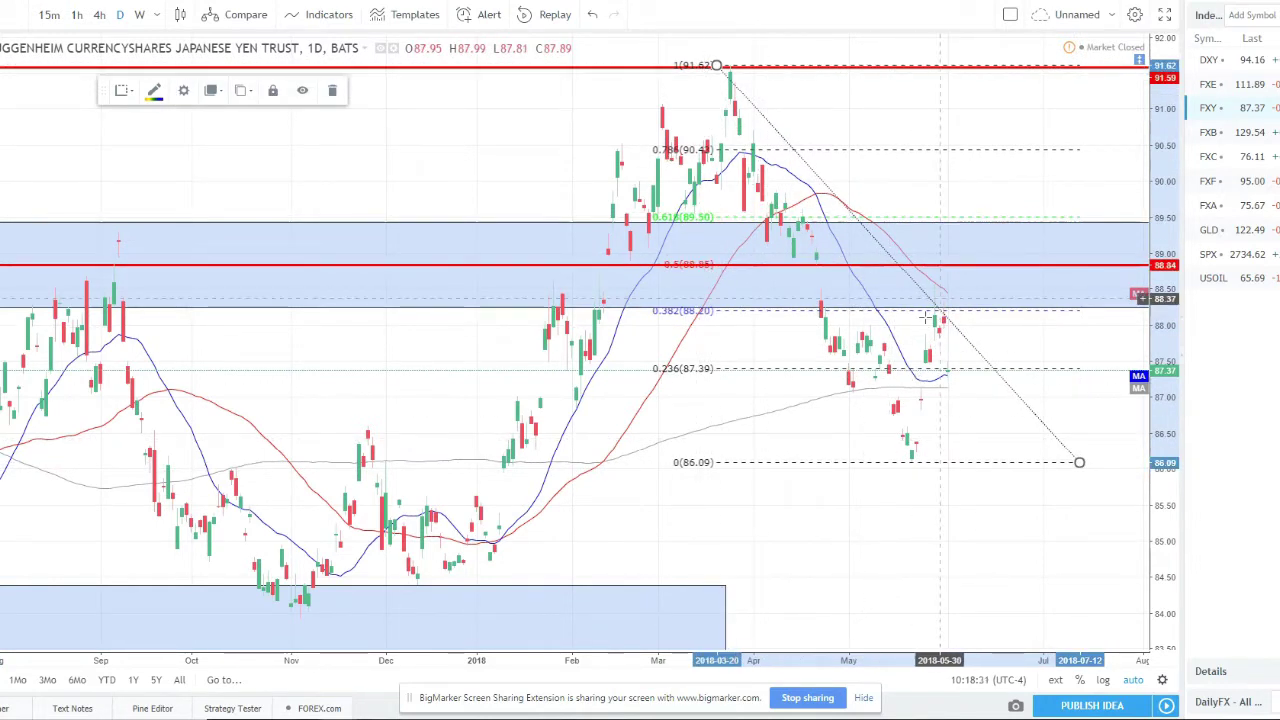
scroll(985, 300, down, 5)
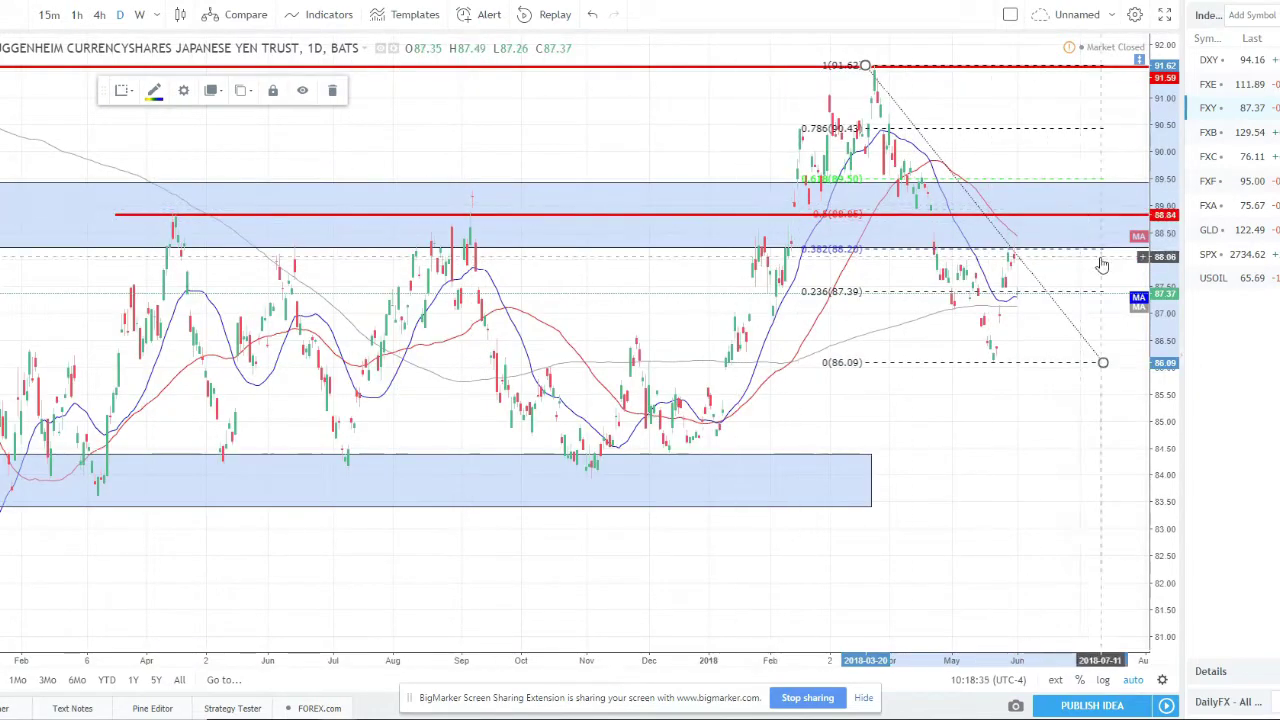
scroll(1050, 270, up, 3)
scroll(1050, 273, up, 2)
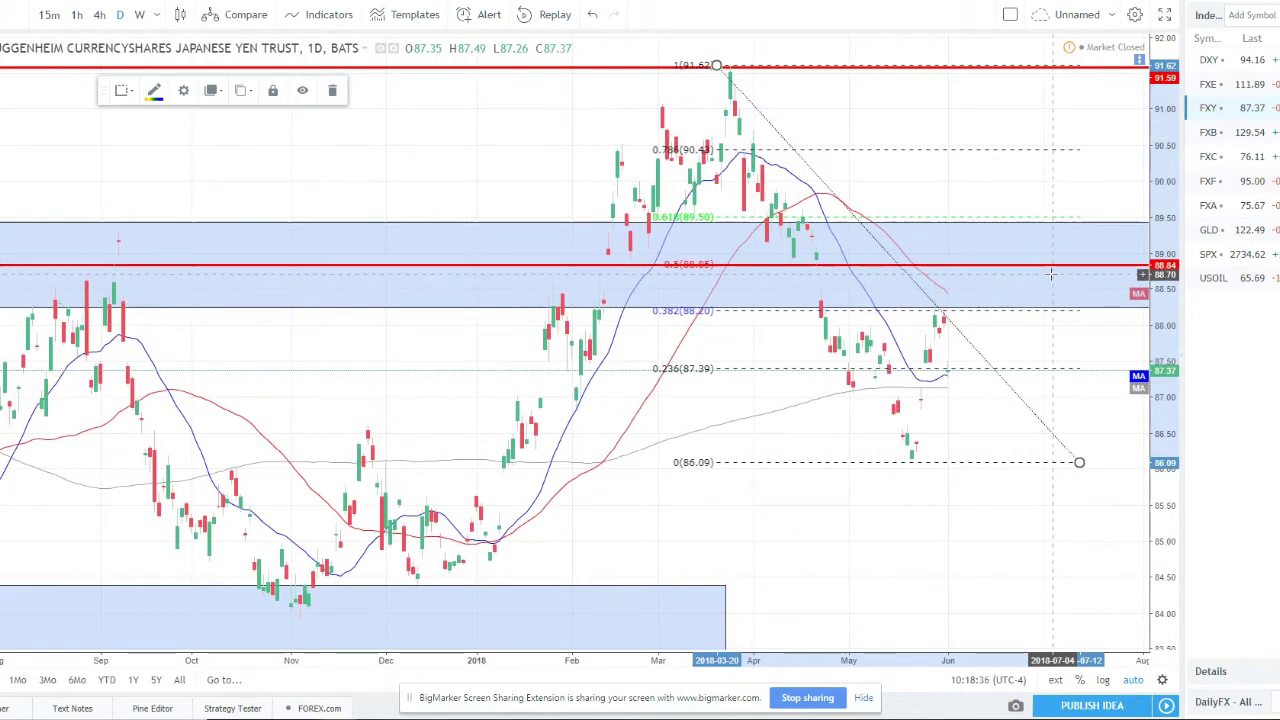
key(Delete)
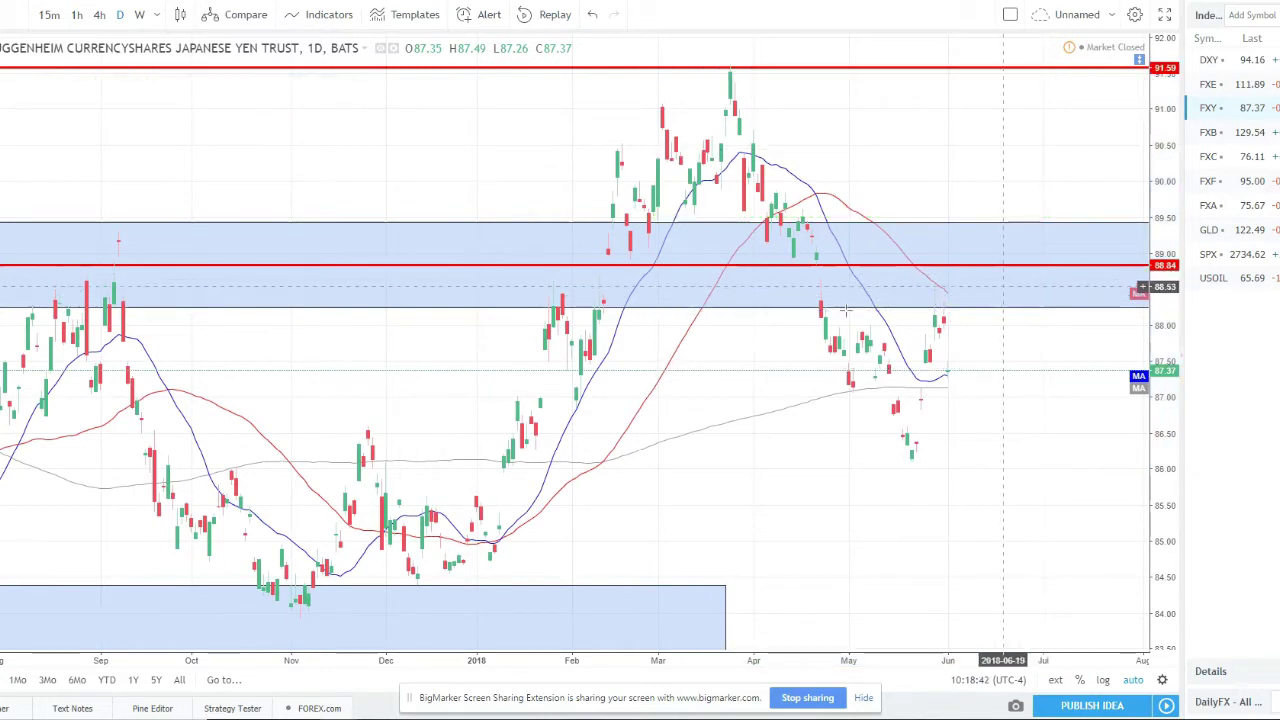
- Zoom the daily FXY chart to view its shaded zones and the 88.84 and 91.59 levels
scroll(962, 368, up, 2)
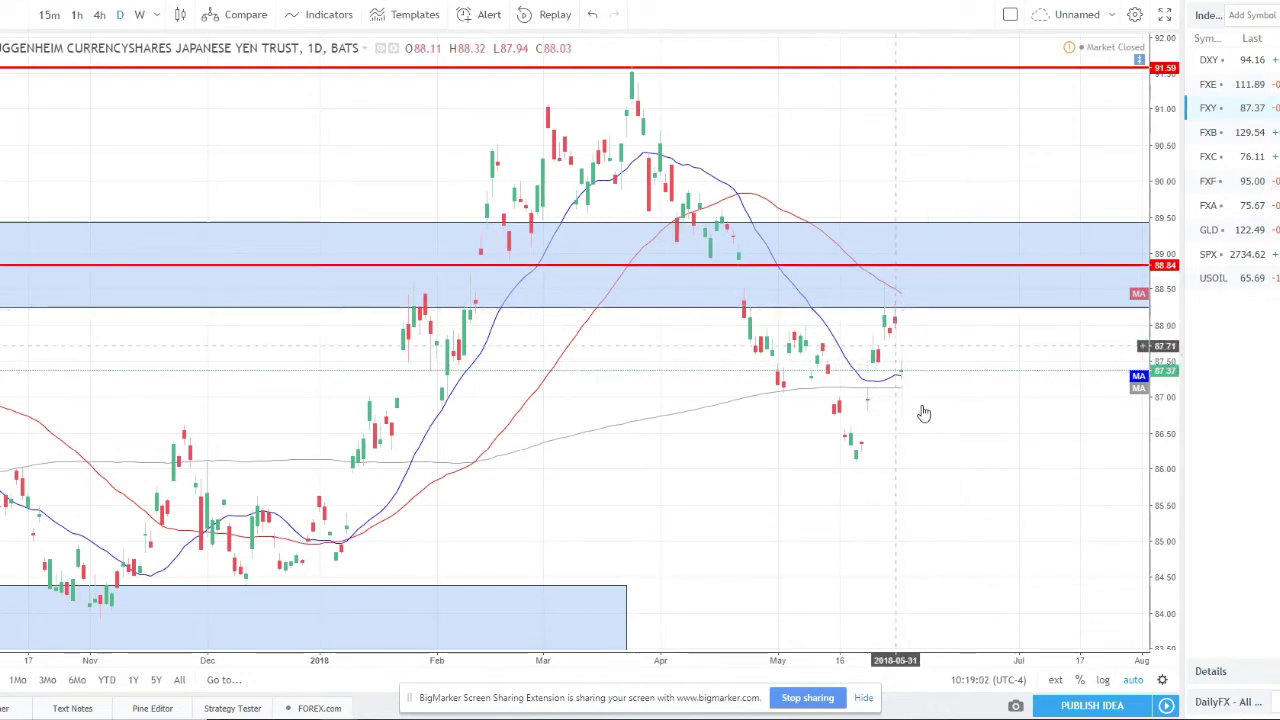
scroll(899, 352, down, 2)
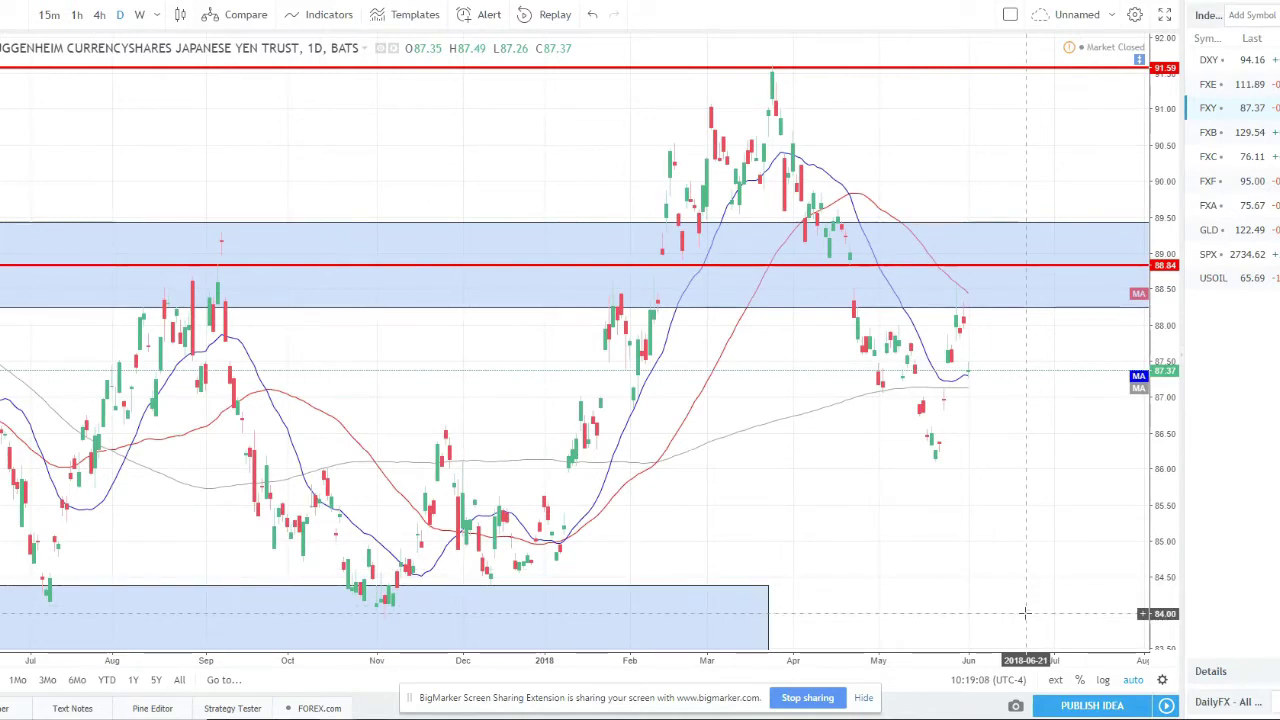
- Load the FXB daily chart, zoom out and in on its trendline, then move to FXC
key(Down)
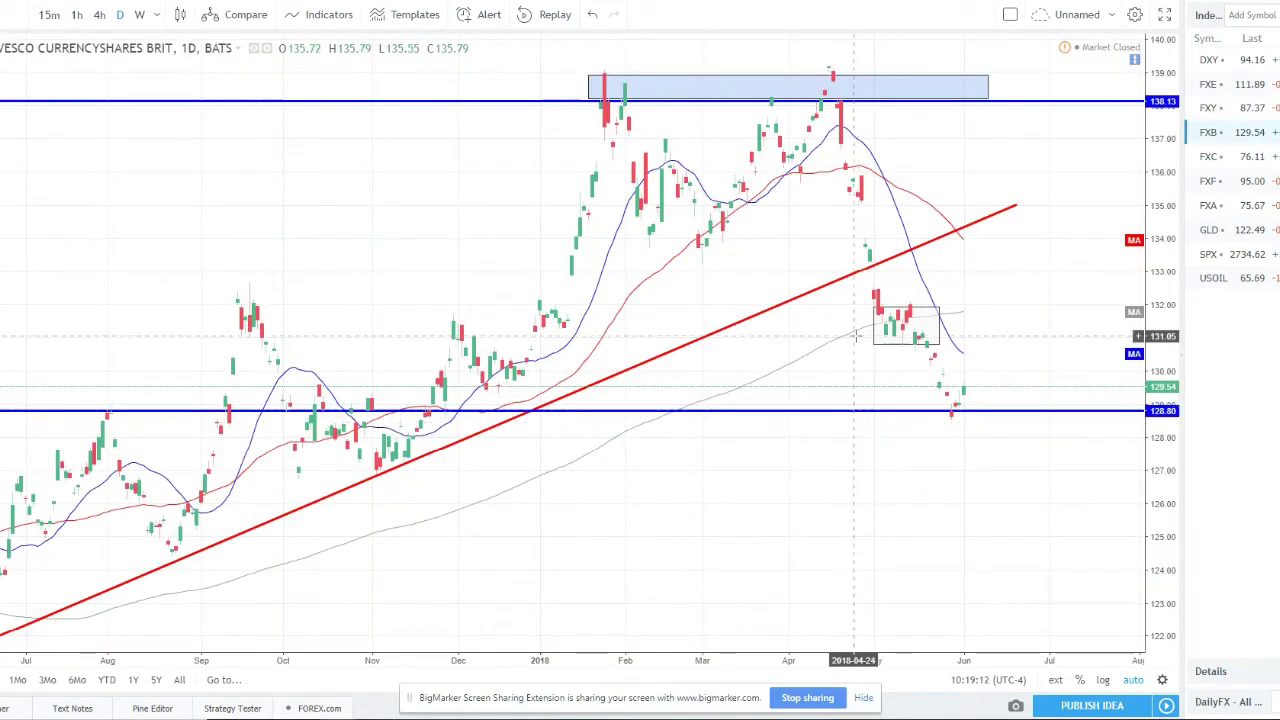
scroll(855, 337, down, 2)
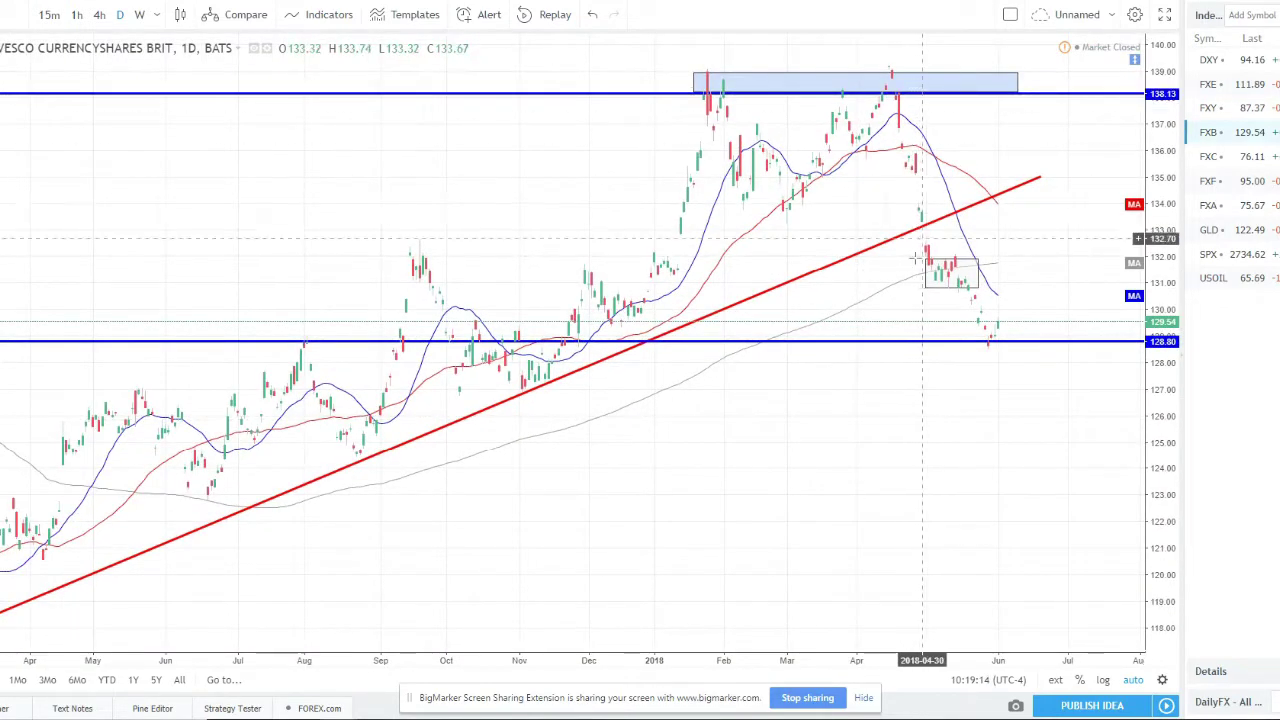
scroll(915, 258, down, 3)
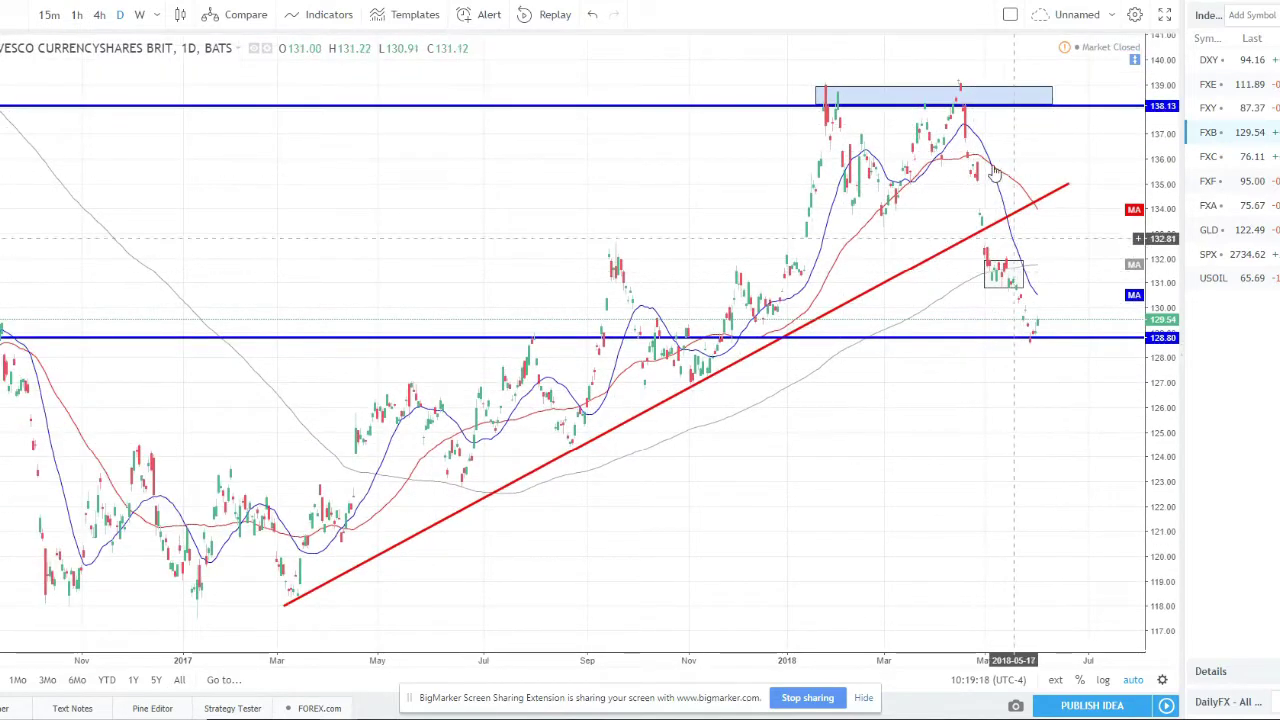
scroll(1005, 300, up, 4)
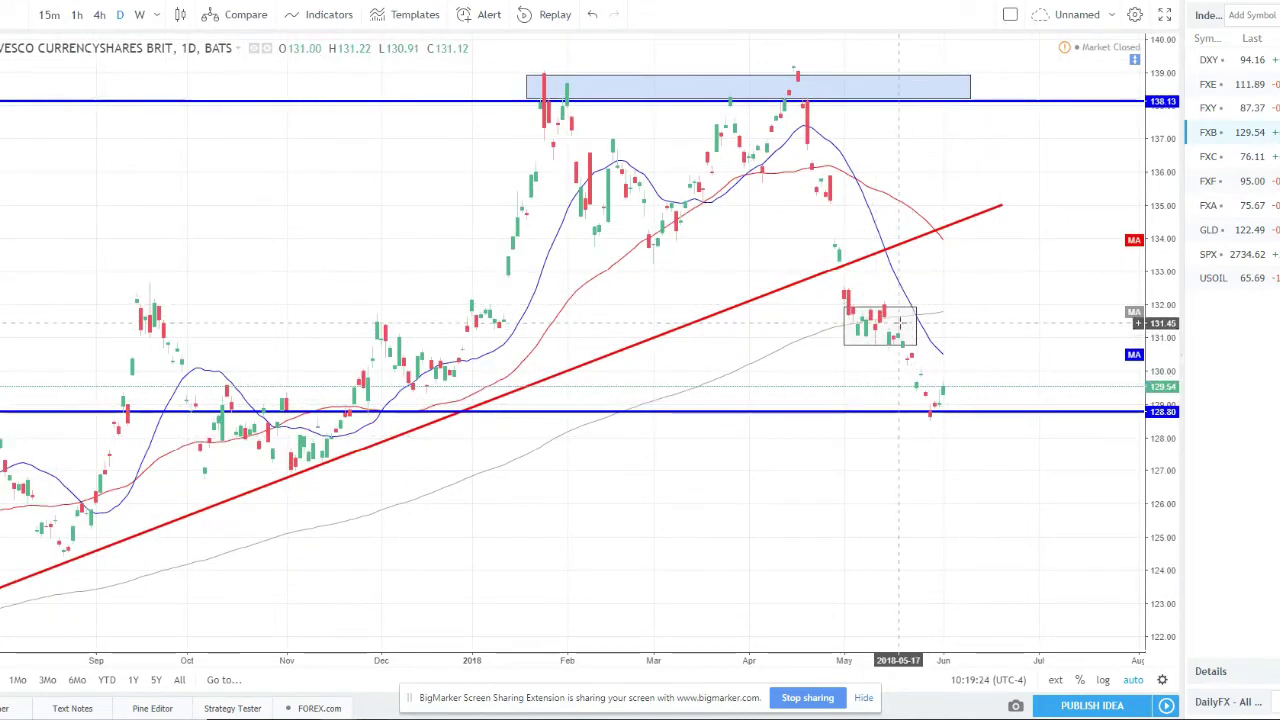
scroll(926, 417, down, 1)
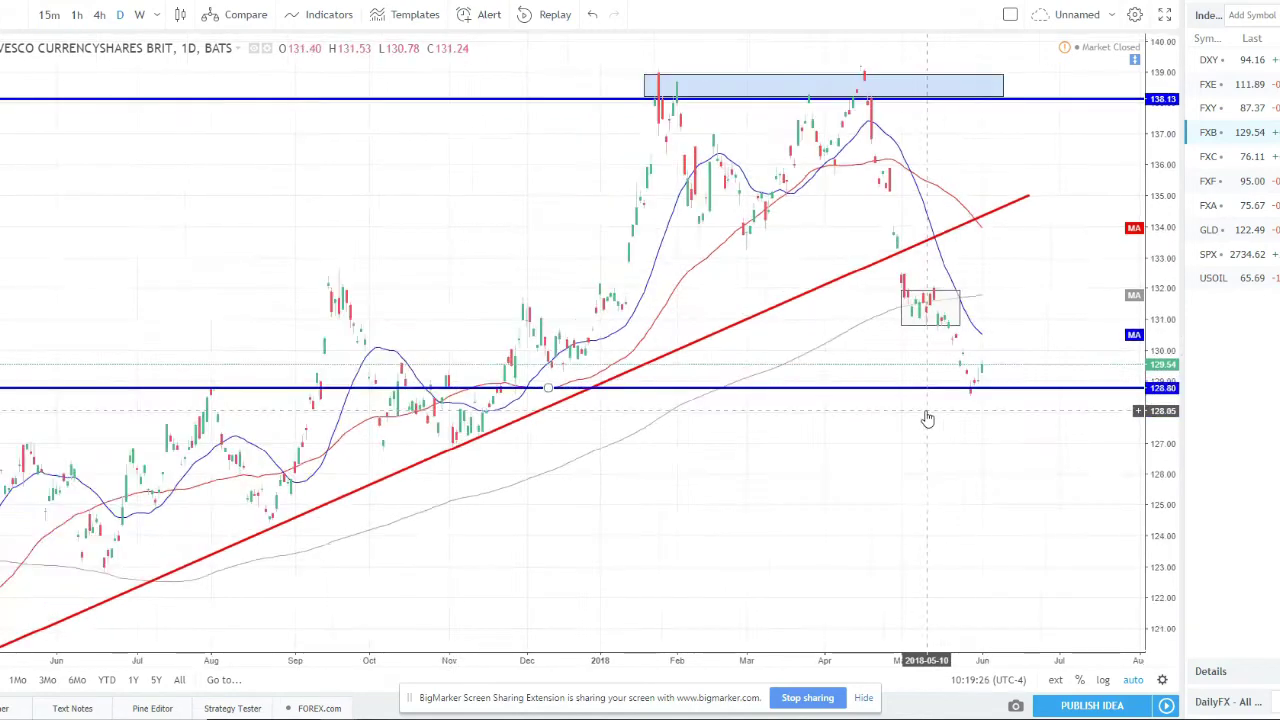
scroll(971, 394, up, 2)
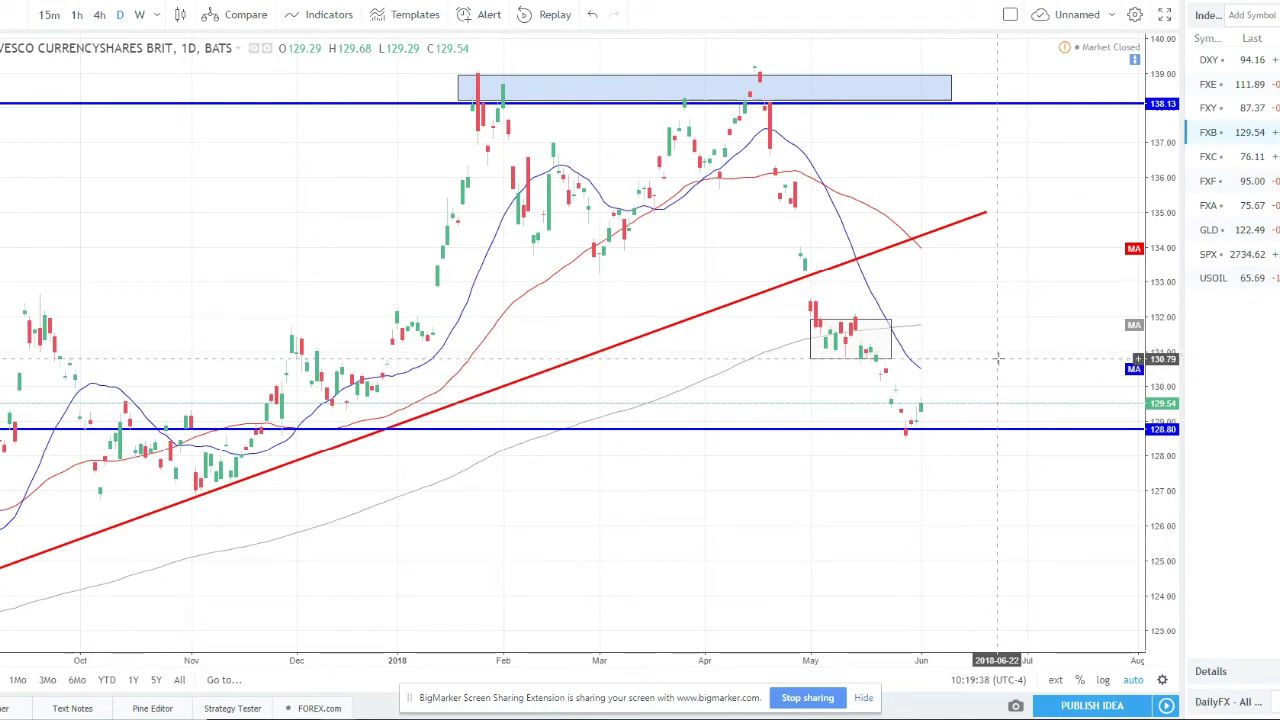
key(Down)
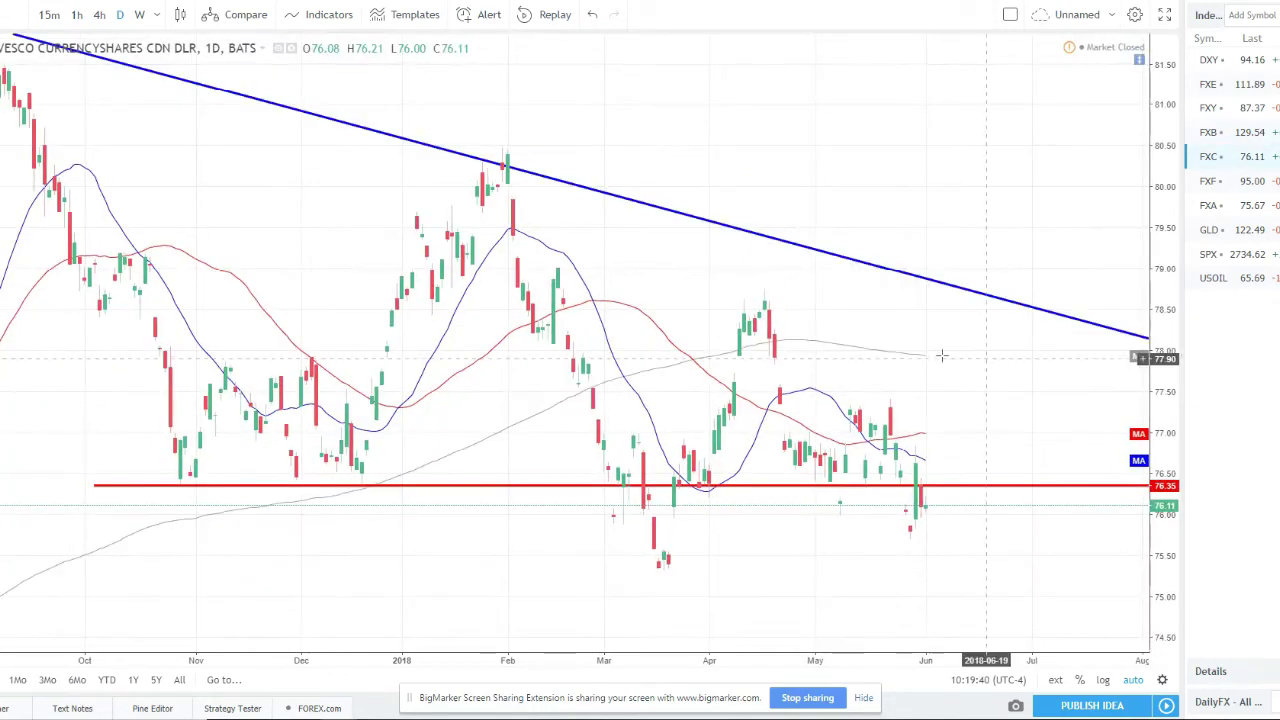
- Zoom the FXC chart out to early 2017, then move on to FXF
scroll(905, 355, down, 2)
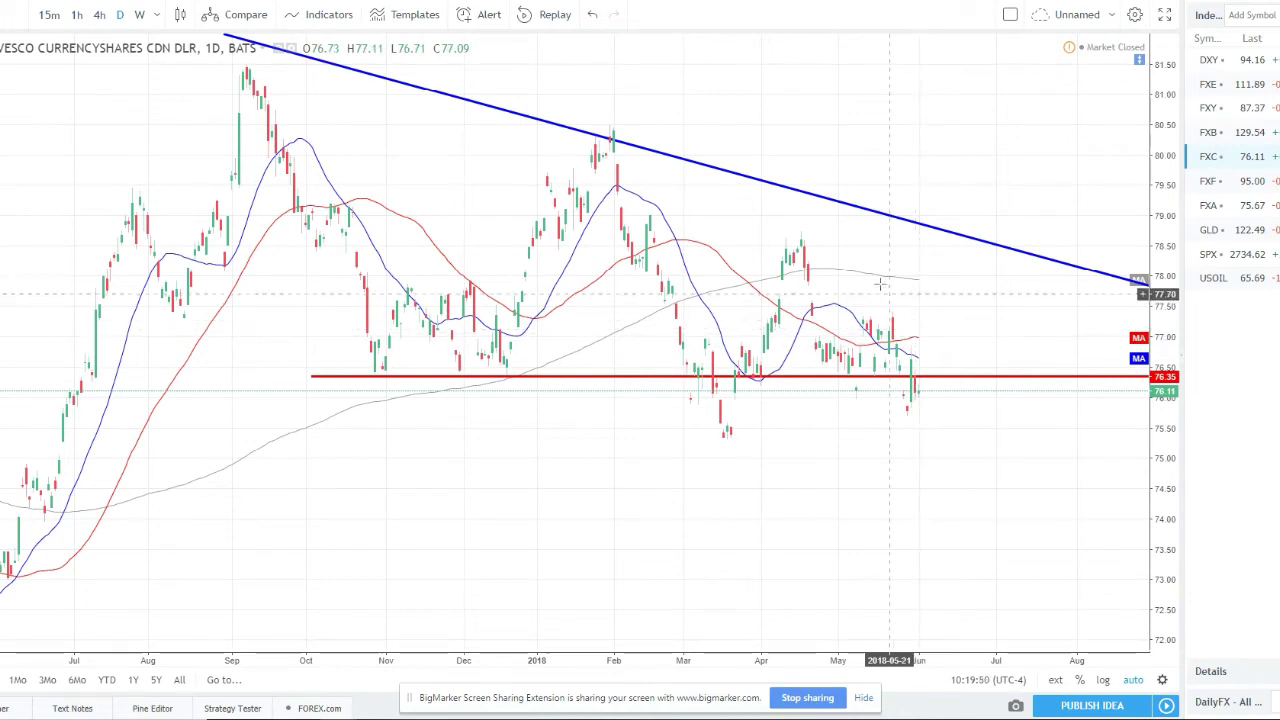
scroll(755, 262, down, 2)
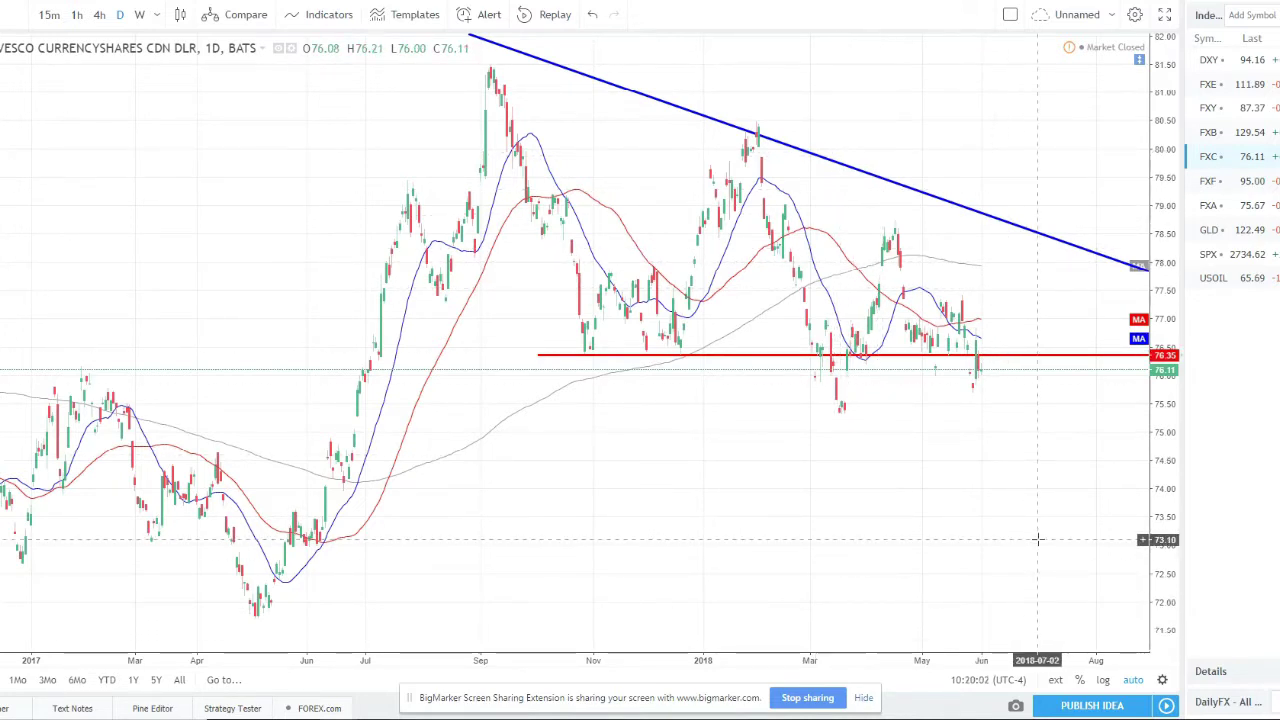
key(Down)
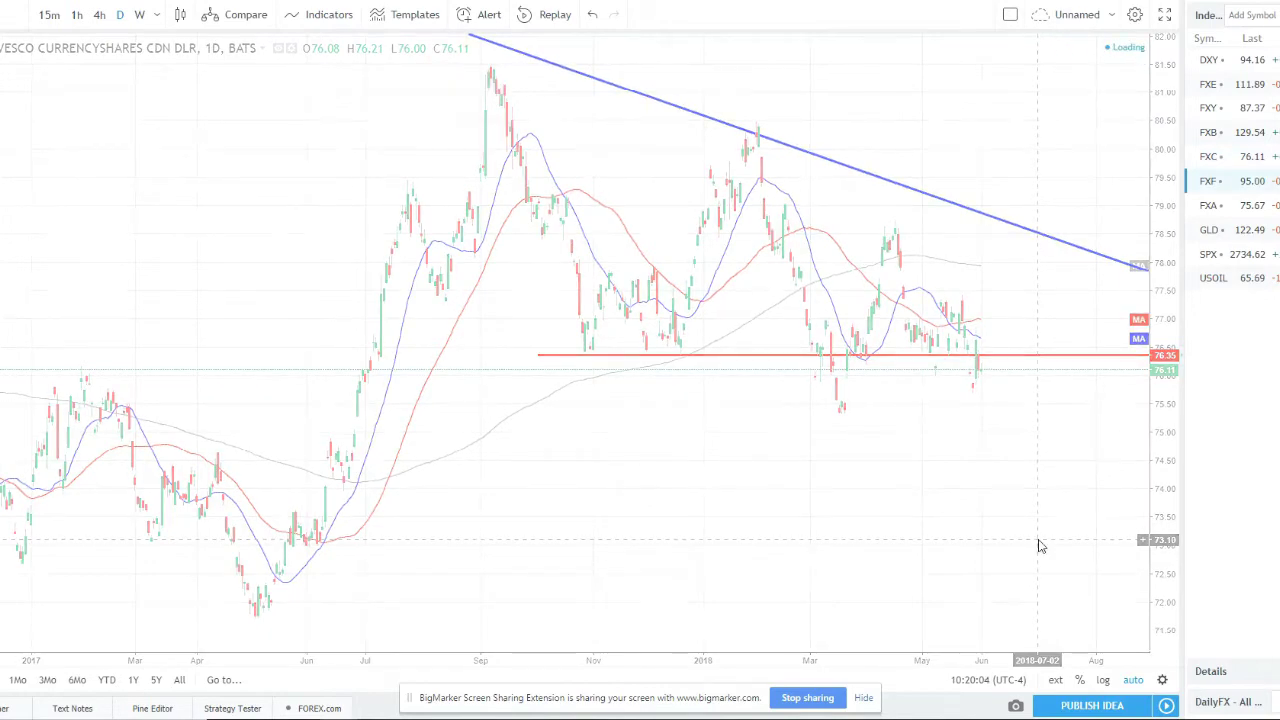
- Zoom the FXF chart to review its LH/LL labels and SMA note, then move to FXA
scroll(775, 495, up, 2)
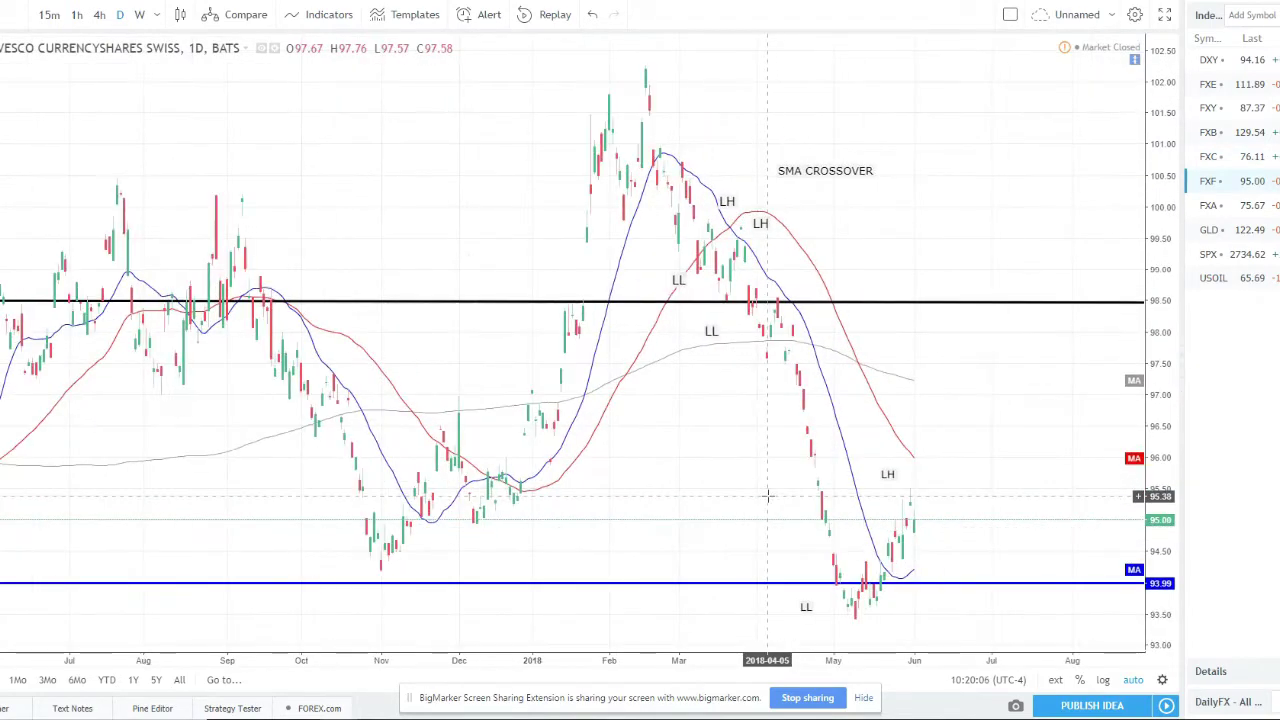
scroll(768, 495, up, 1)
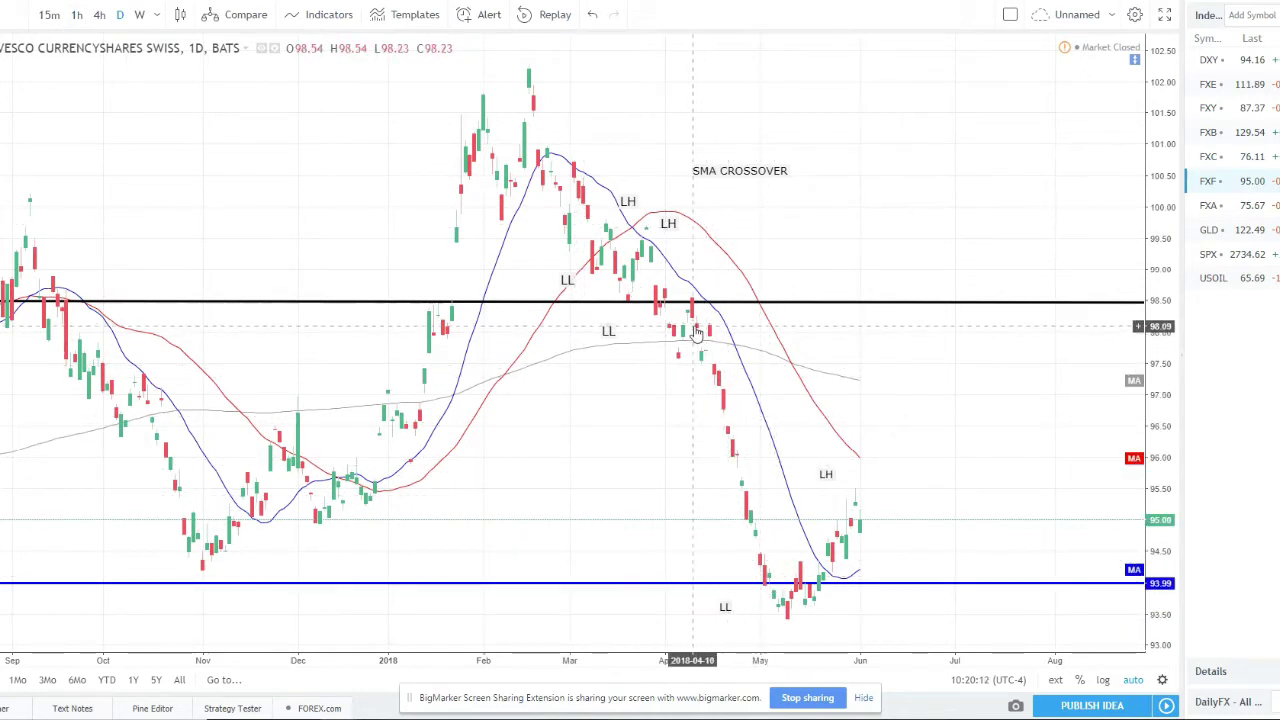
scroll(720, 569, down, 1)
scroll(483, 563, down, 1)
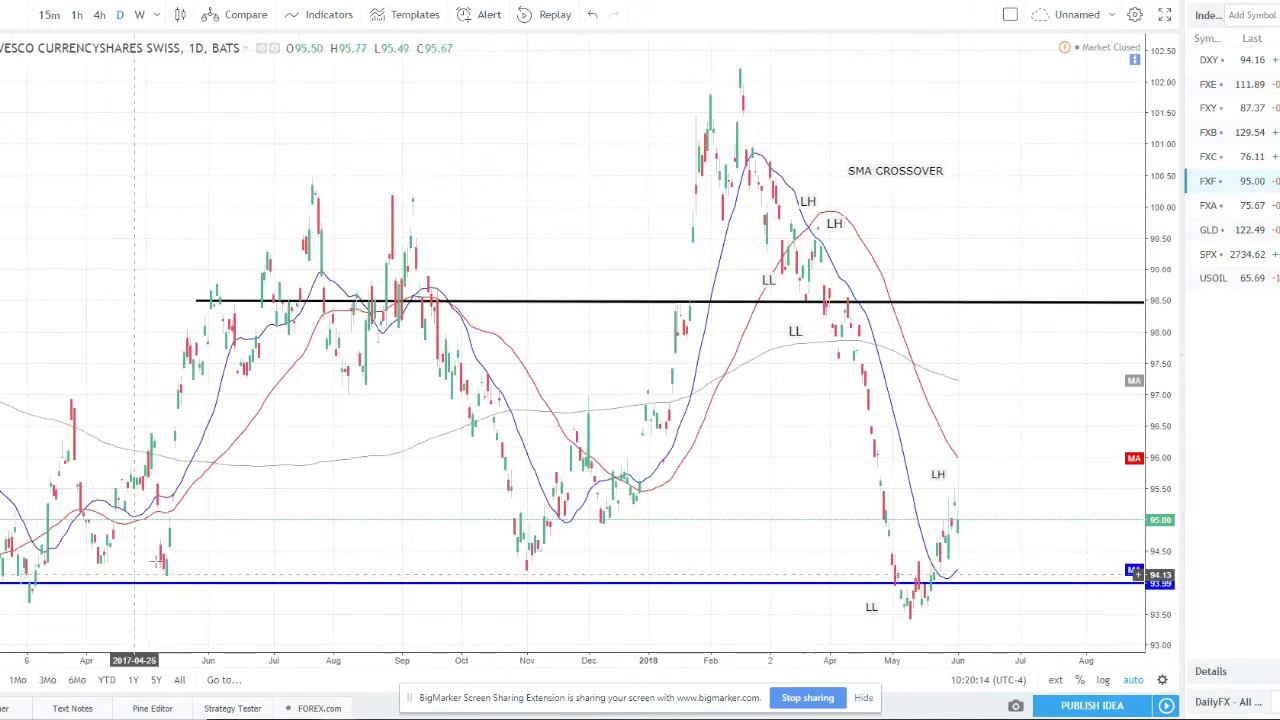
scroll(349, 586, down, 2)
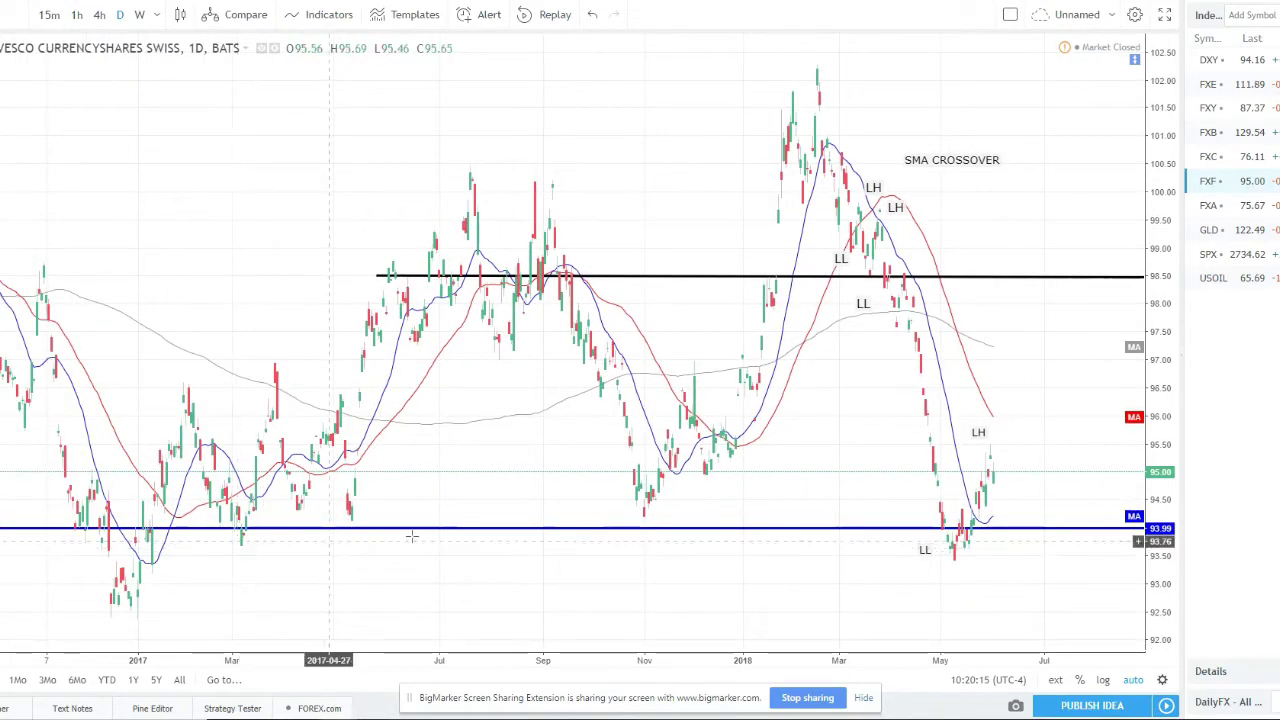
scroll(991, 534, up, 2)
scroll(930, 550, up, 1)
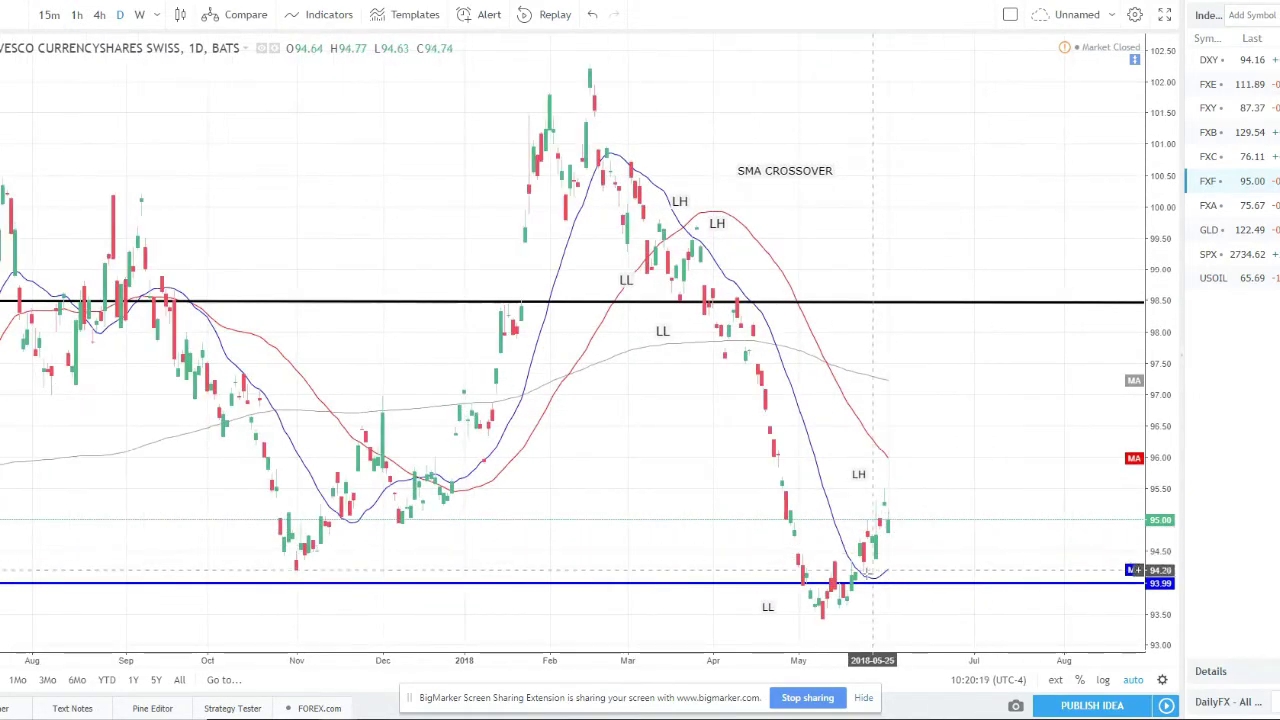
scroll(862, 545, up, 1)
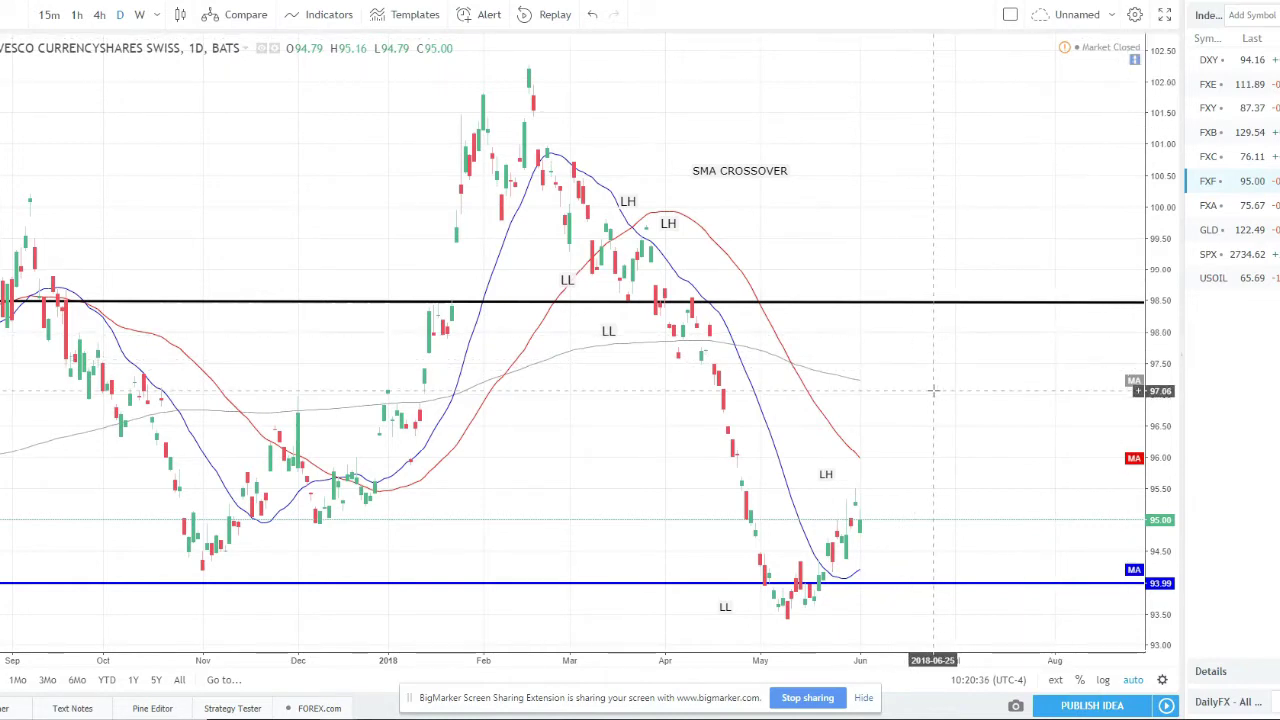
scroll(934, 388, down, 1)
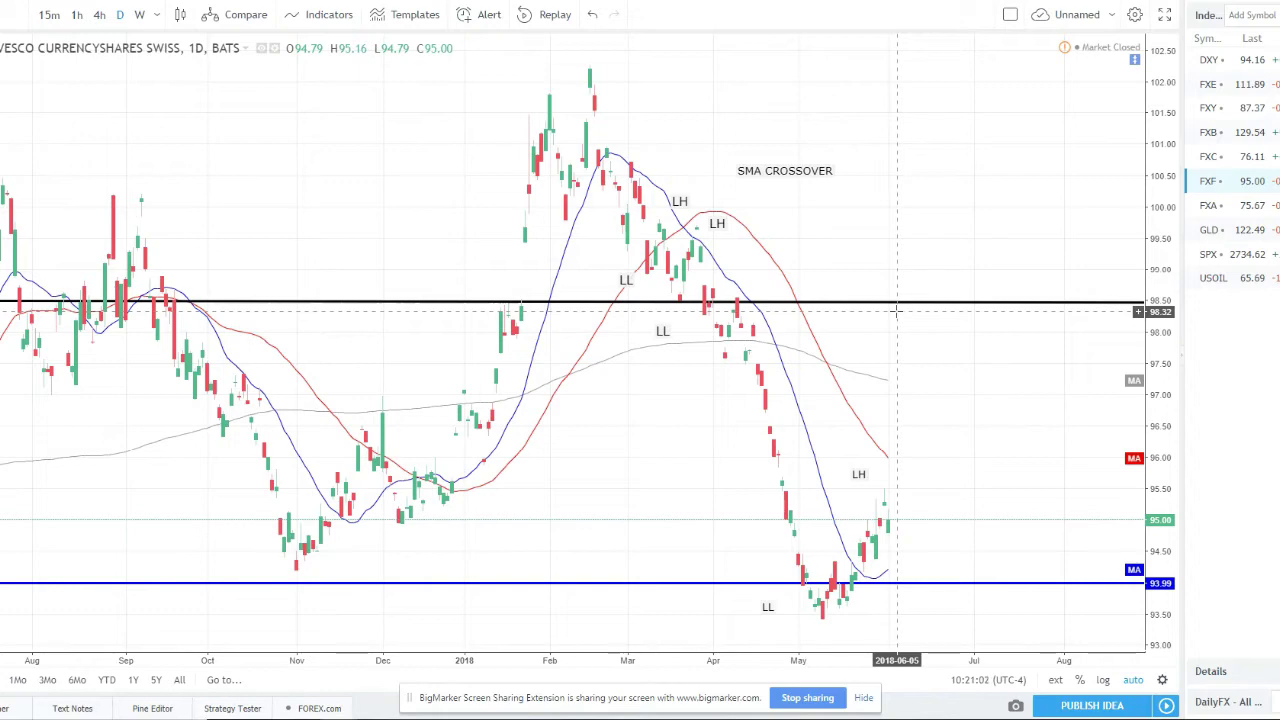
key(Down)
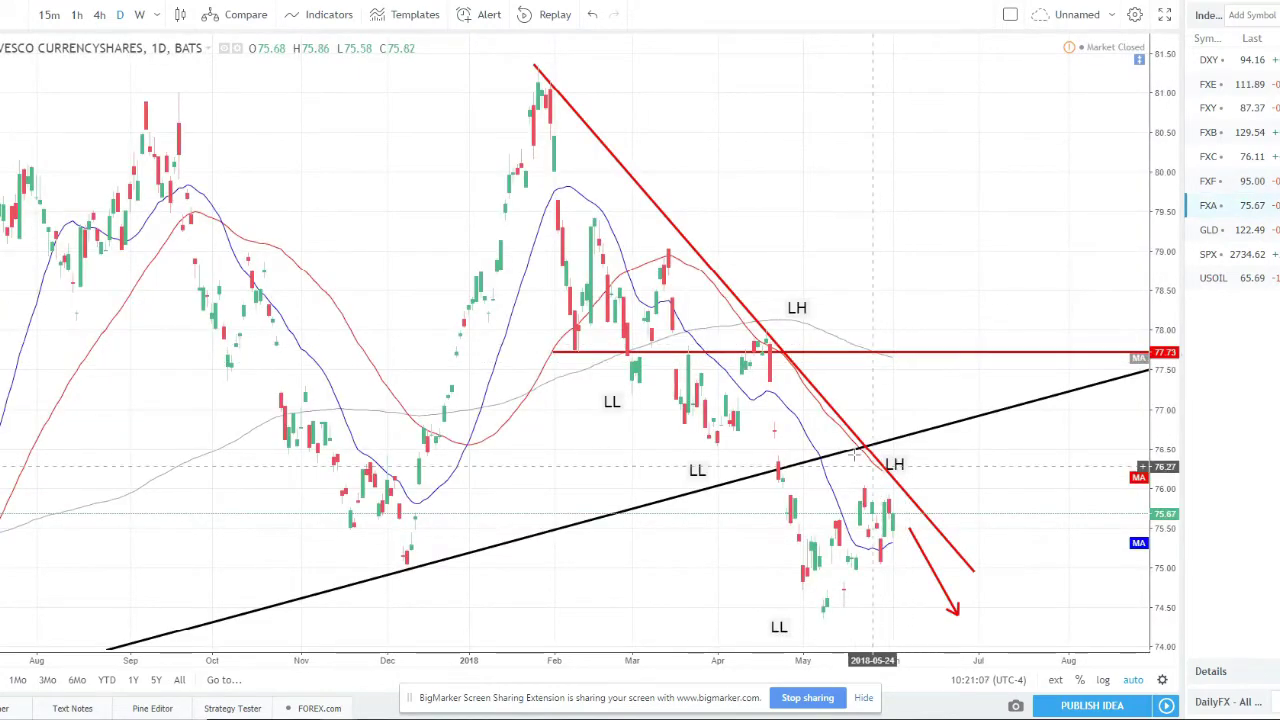
- Draw a grey falling trendline from the early-February low to below the late-May lows
scroll(908, 343, down, 5)
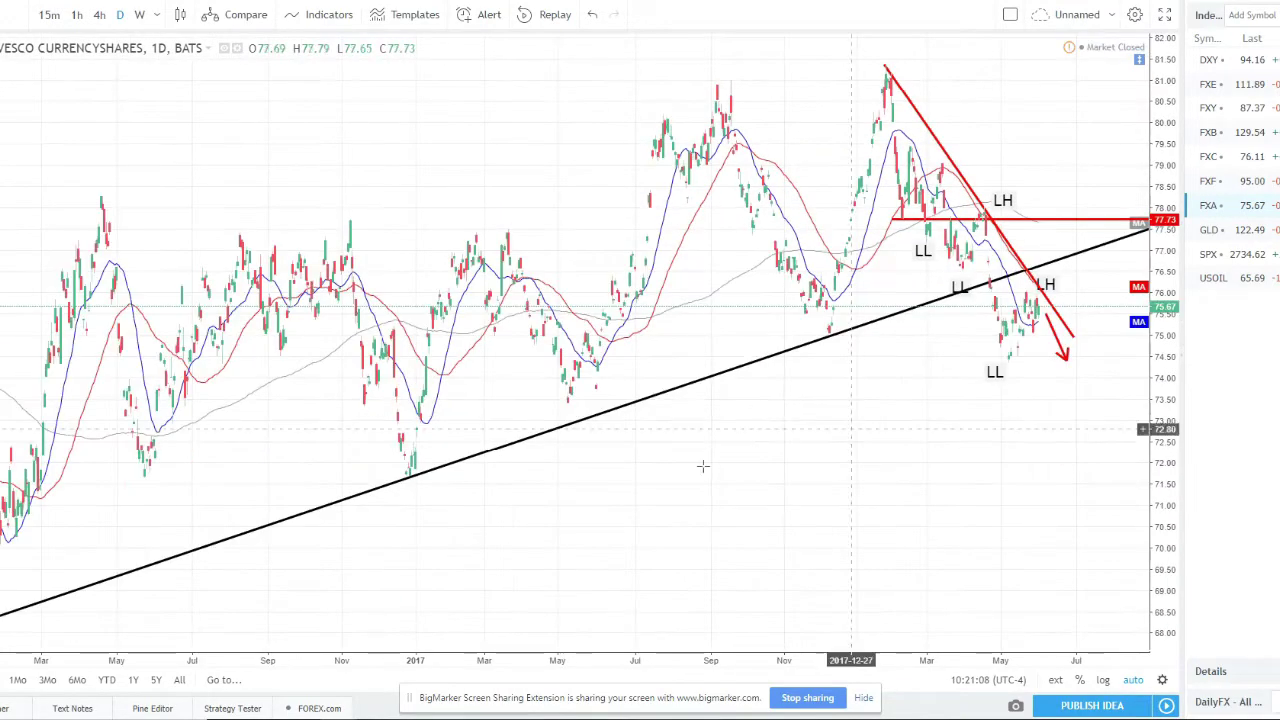
scroll(920, 353, up, 5)
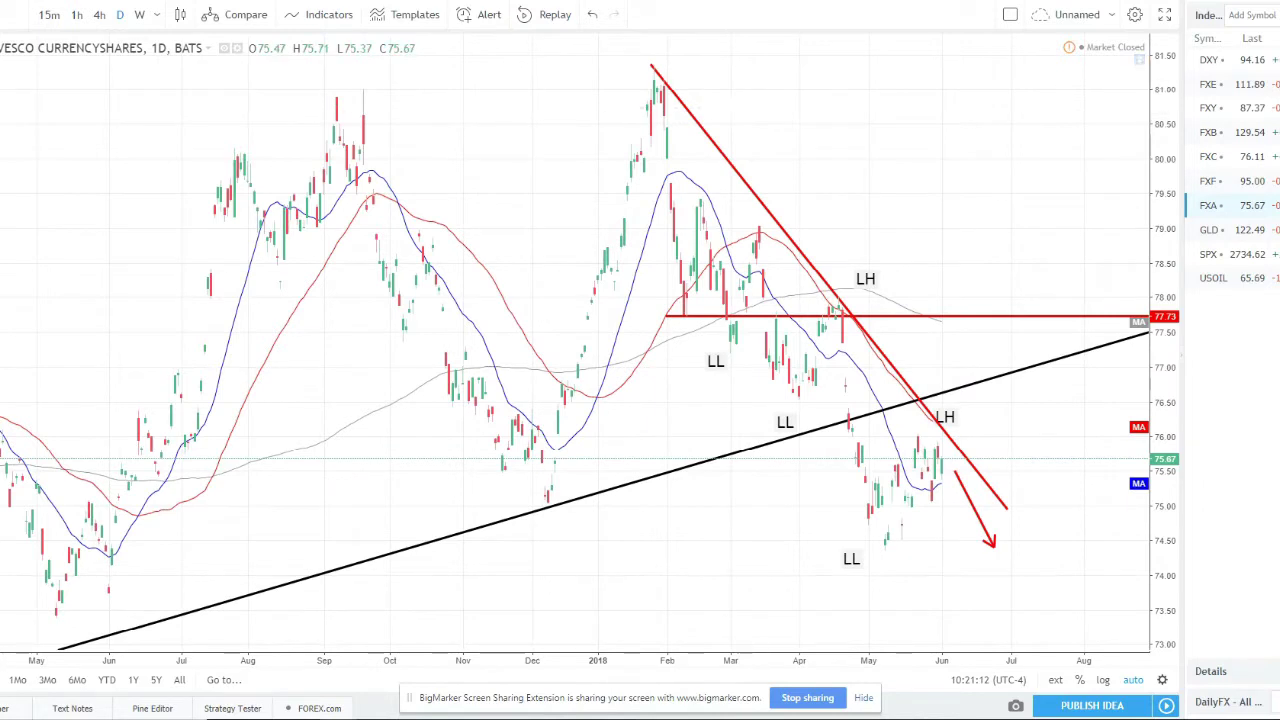
click(50, 84)
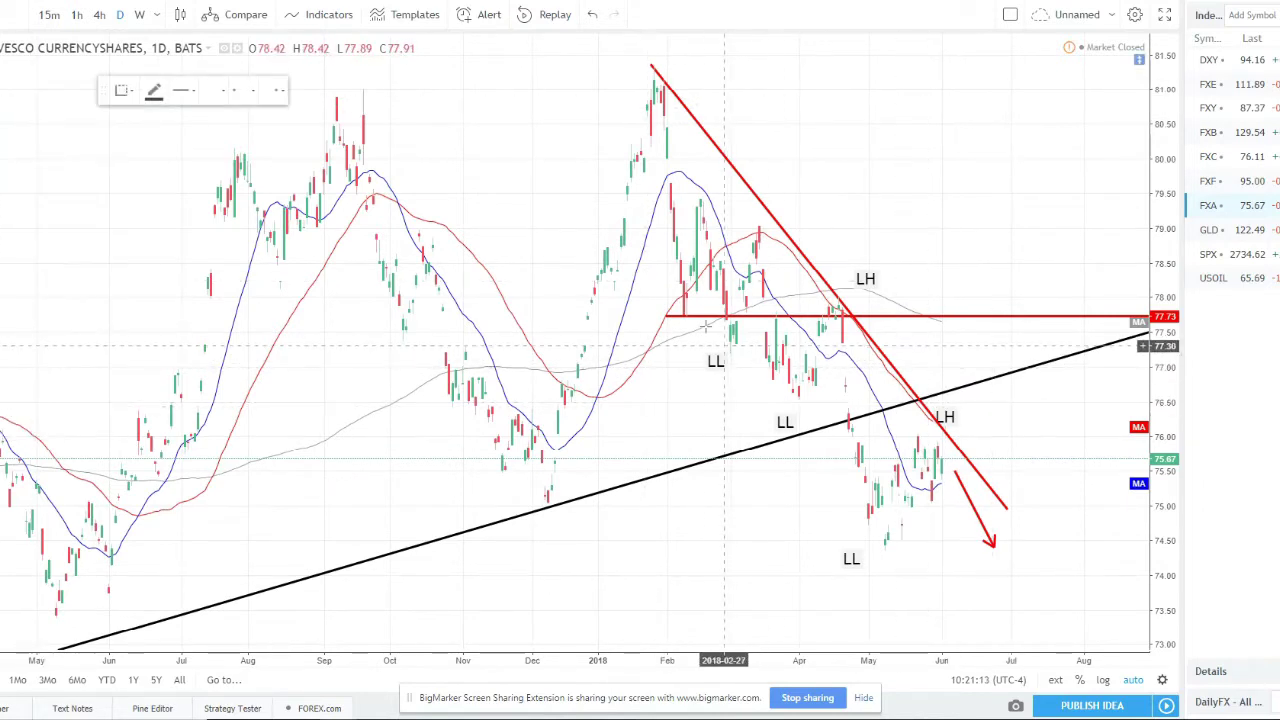
click(670, 317)
click(924, 599)
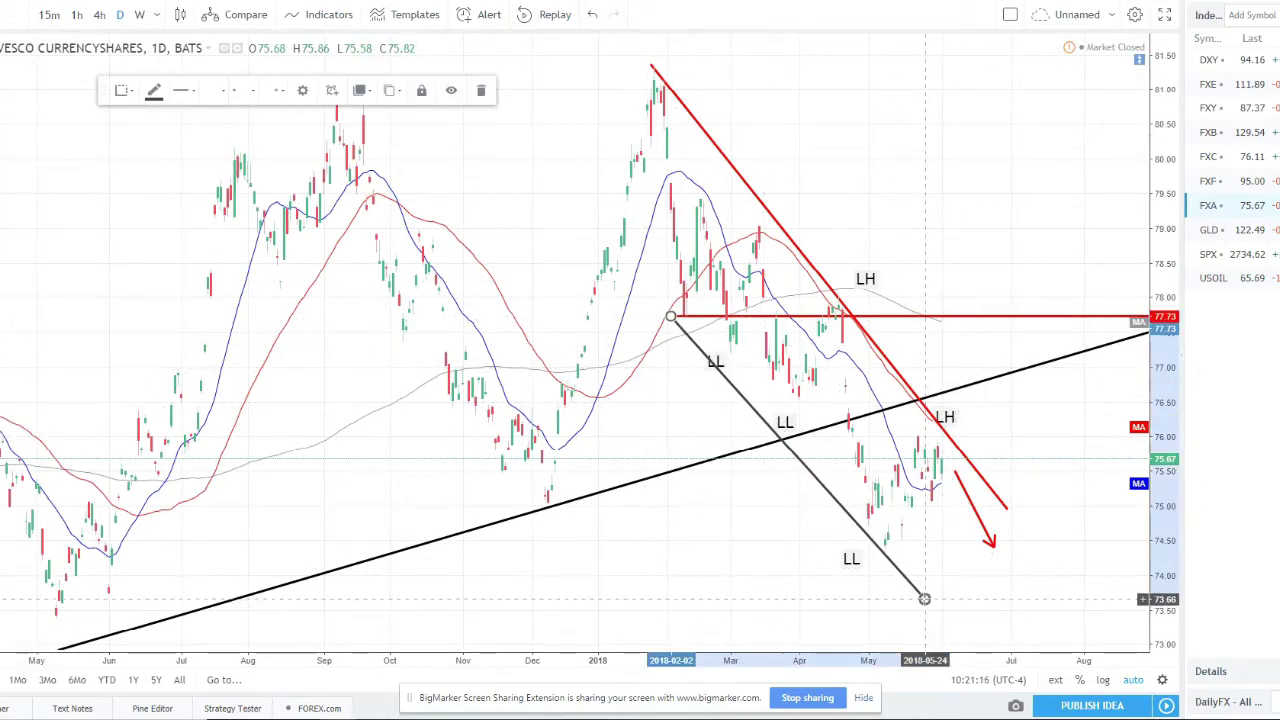
click(1150, 195)
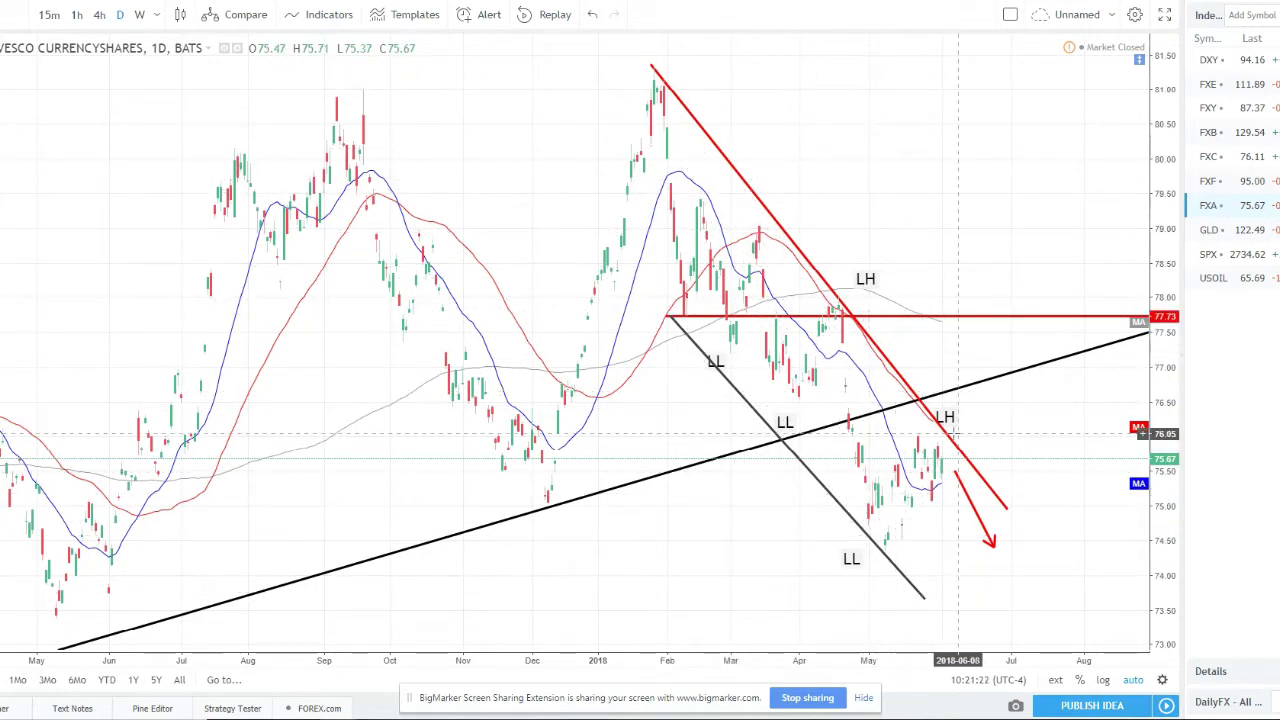
- Add a short rising trendline from the May low up into June
scroll(885, 560, up, 2)
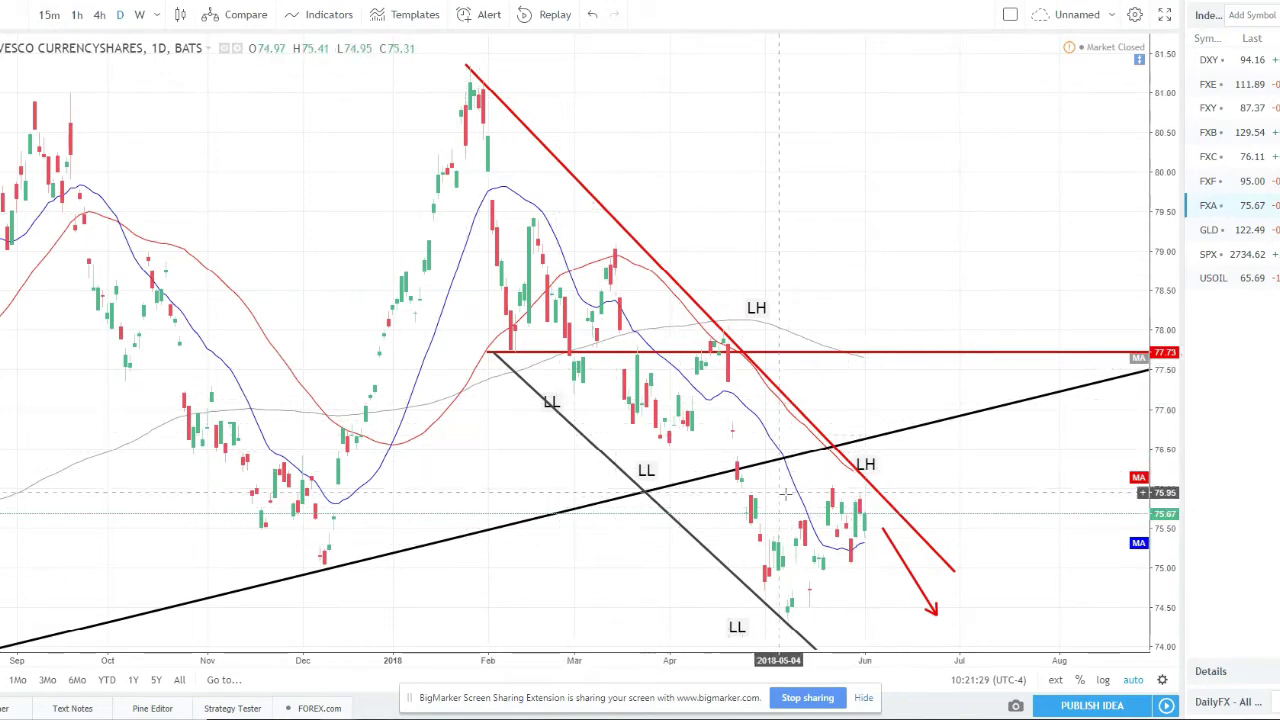
scroll(830, 530, up, 1)
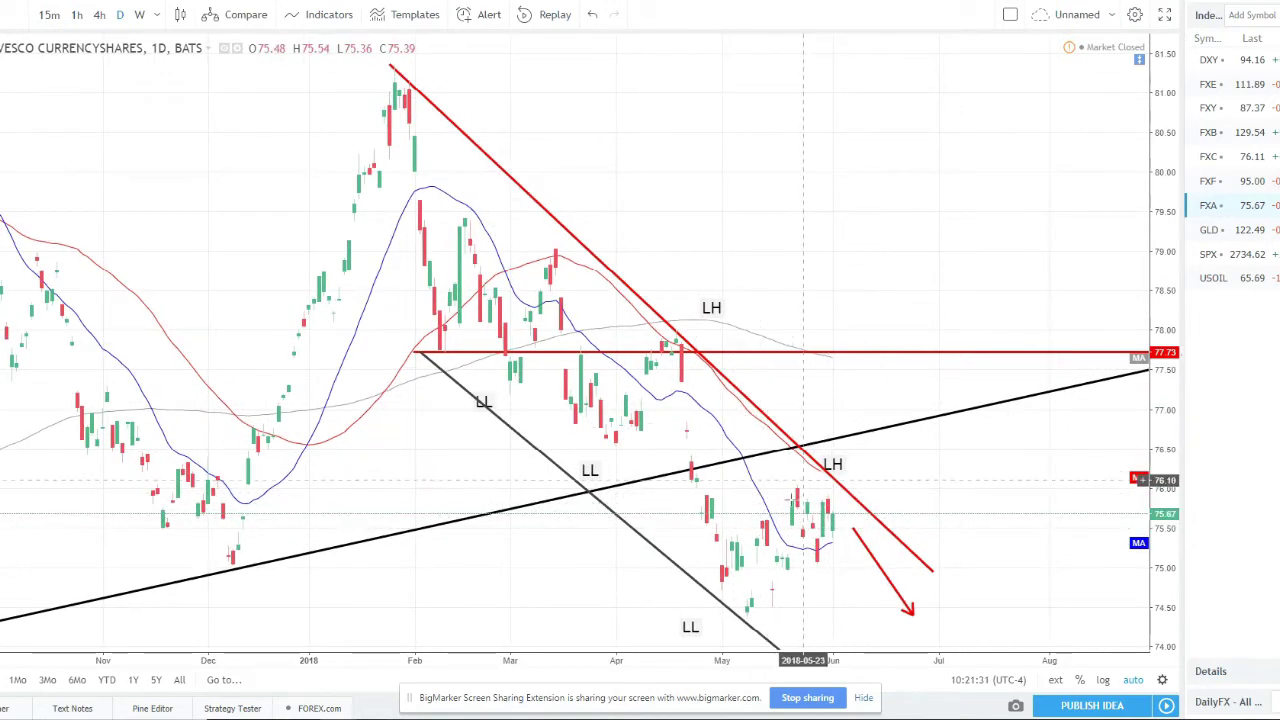
scroll(812, 515, down, 1)
click(321, 165)
mouse_move(788, 620)
mouse_down()
mouse_move(890, 516)
mouse_move(912, 519)
mouse_up()
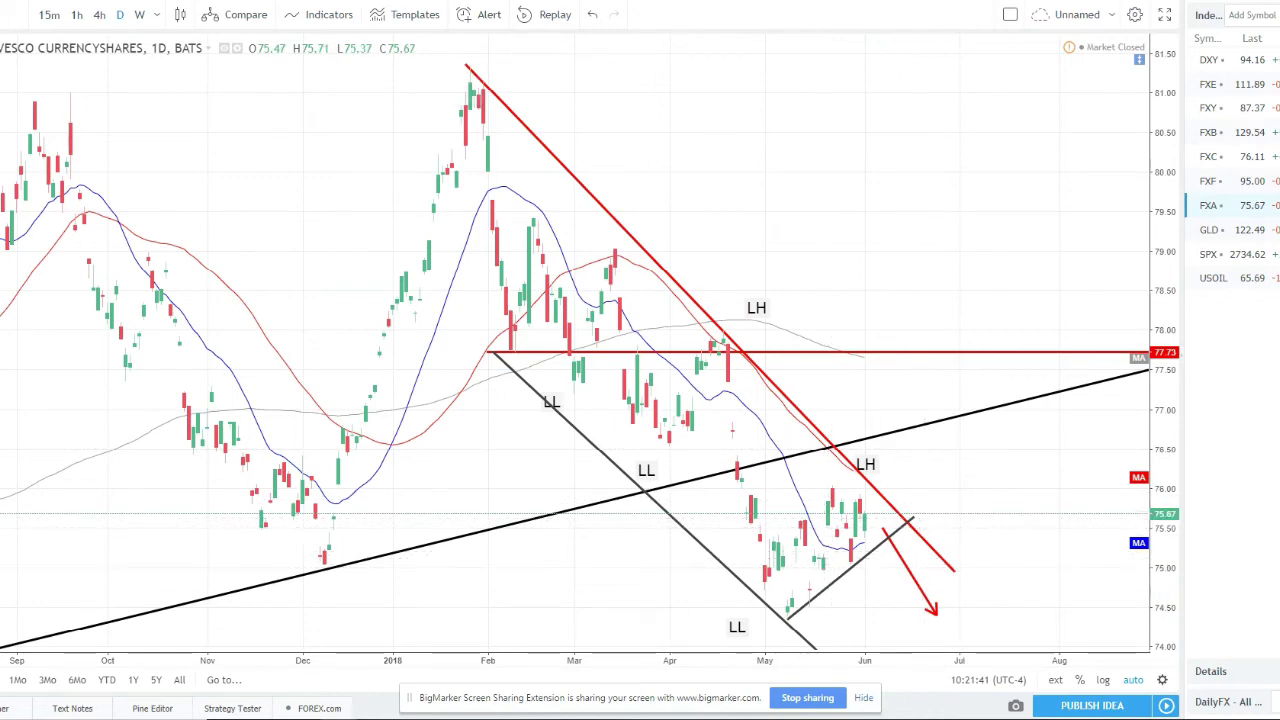
scroll(960, 600, down, 3)
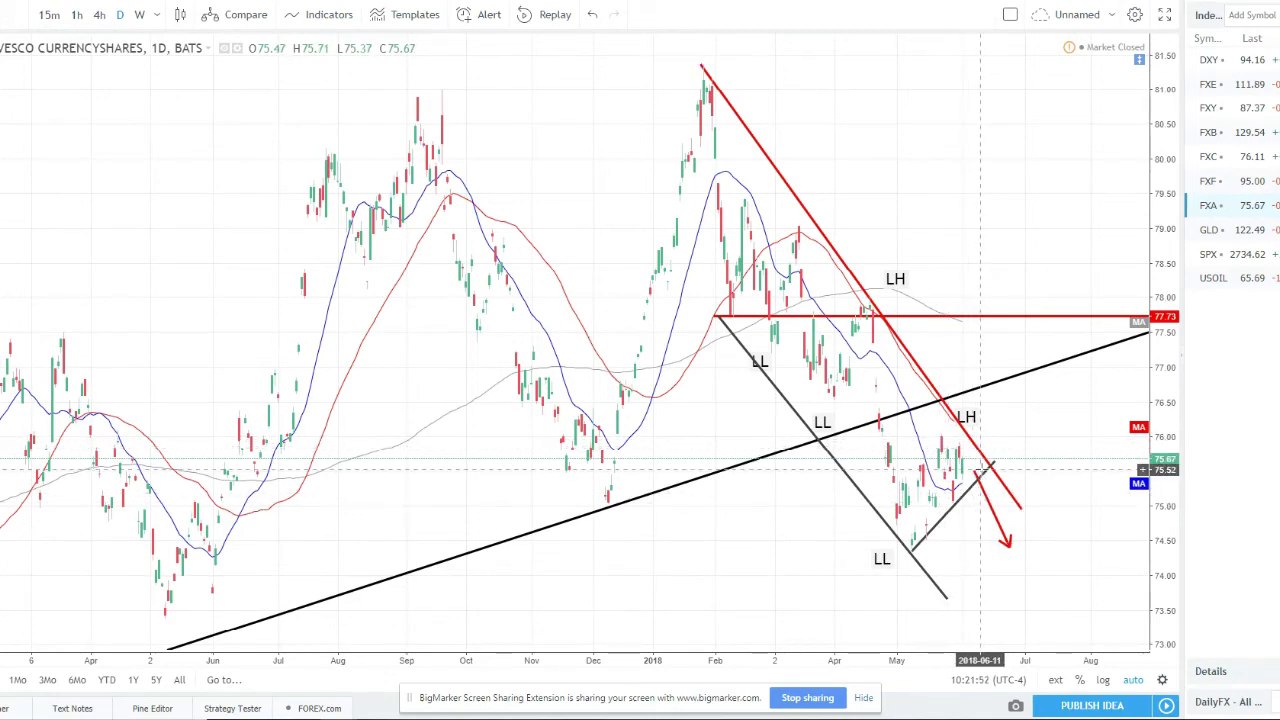
scroll(980, 468, down, 2)
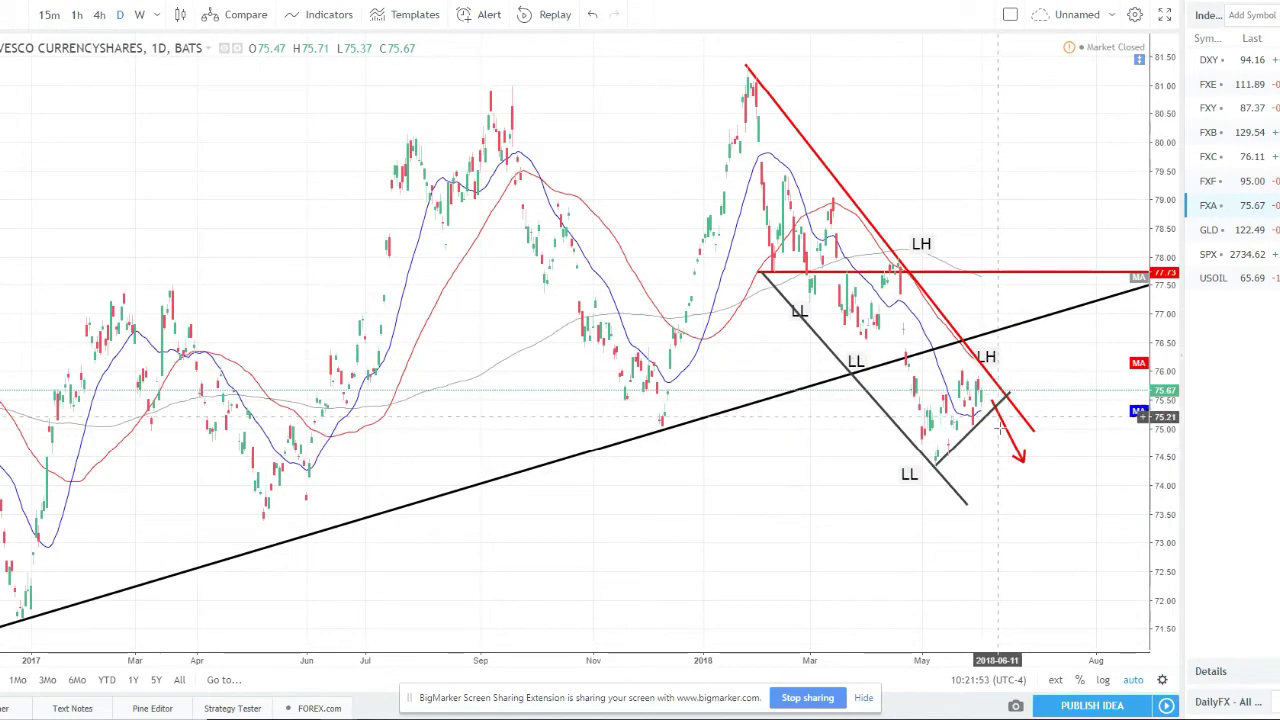